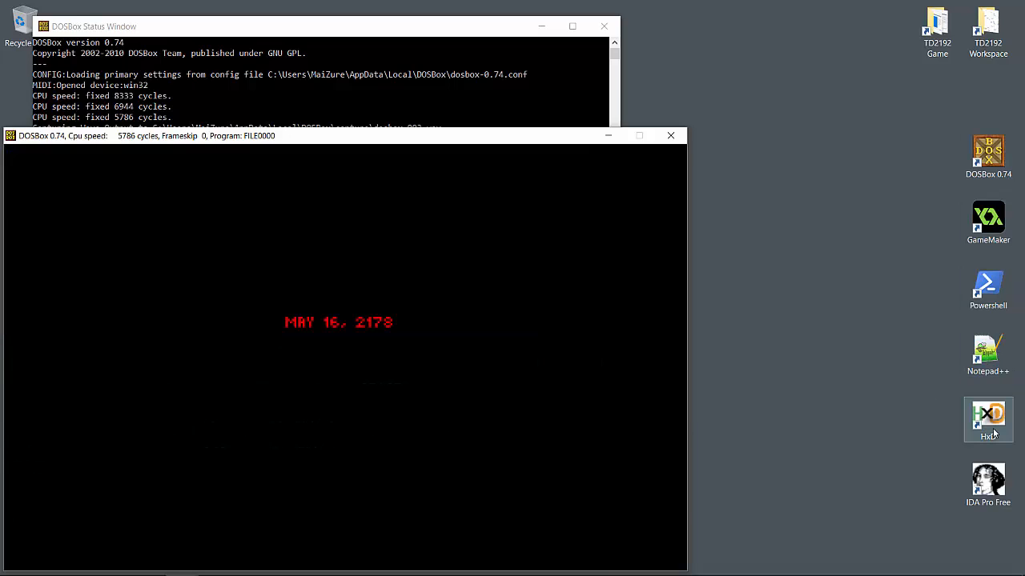
# - Launch HxD, reduce it from full screen to a window, and open MENU.CMF from the sound folder
pyautogui.doubleClick(991, 431)
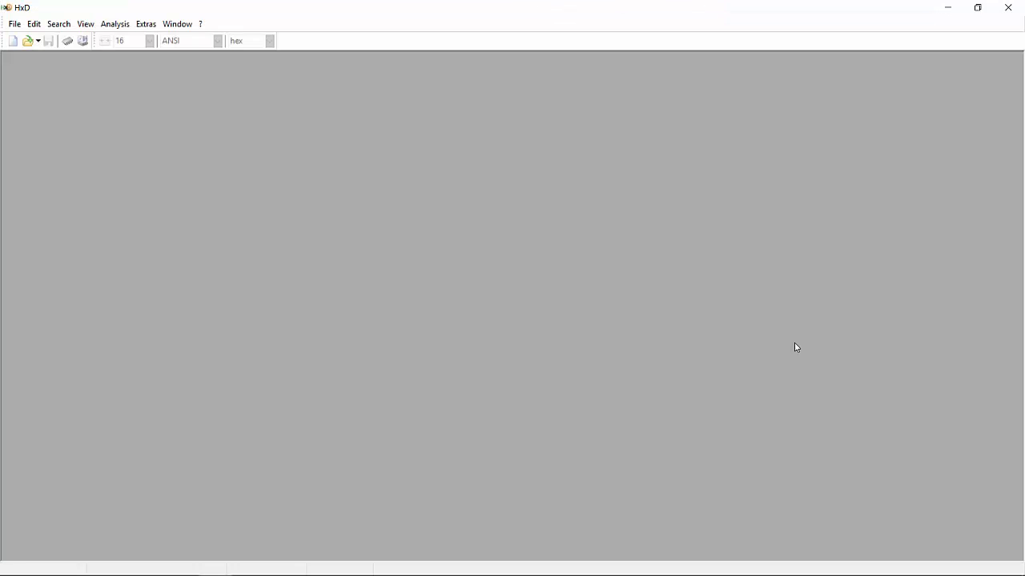
pyautogui.click(976, 8)
pyautogui.click(112, 64)
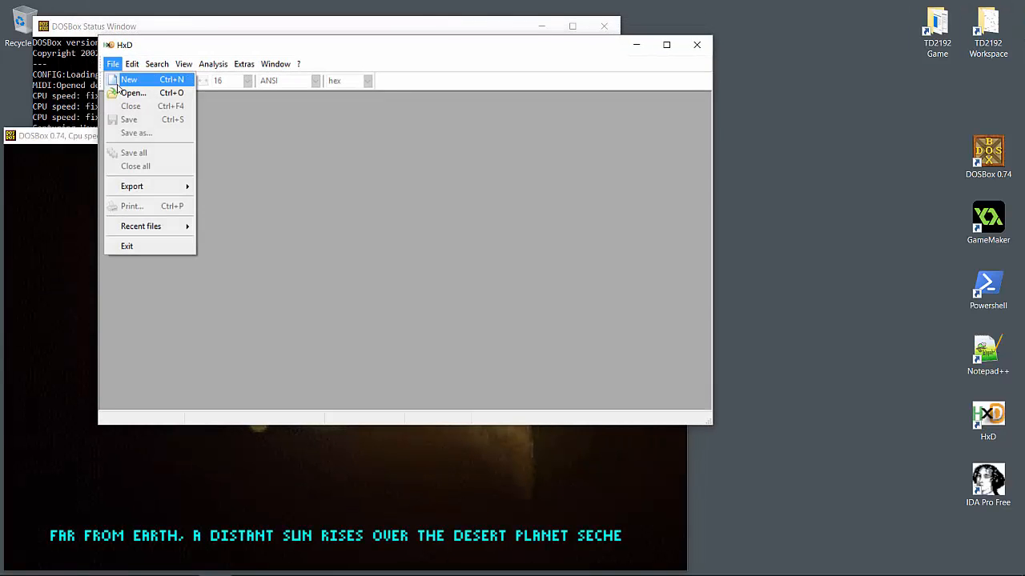
pyautogui.click(122, 92)
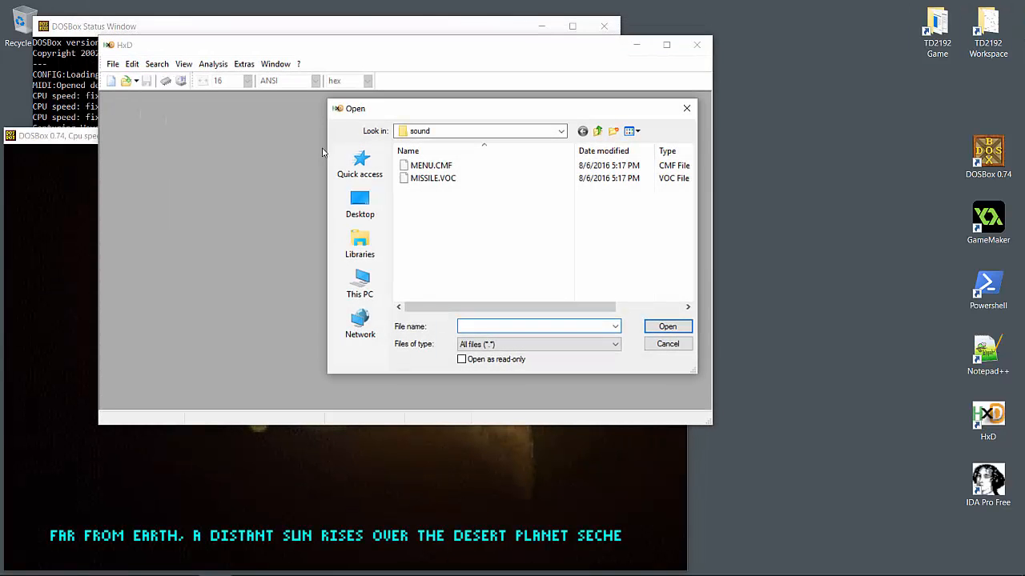
pyautogui.doubleClick(433, 166)
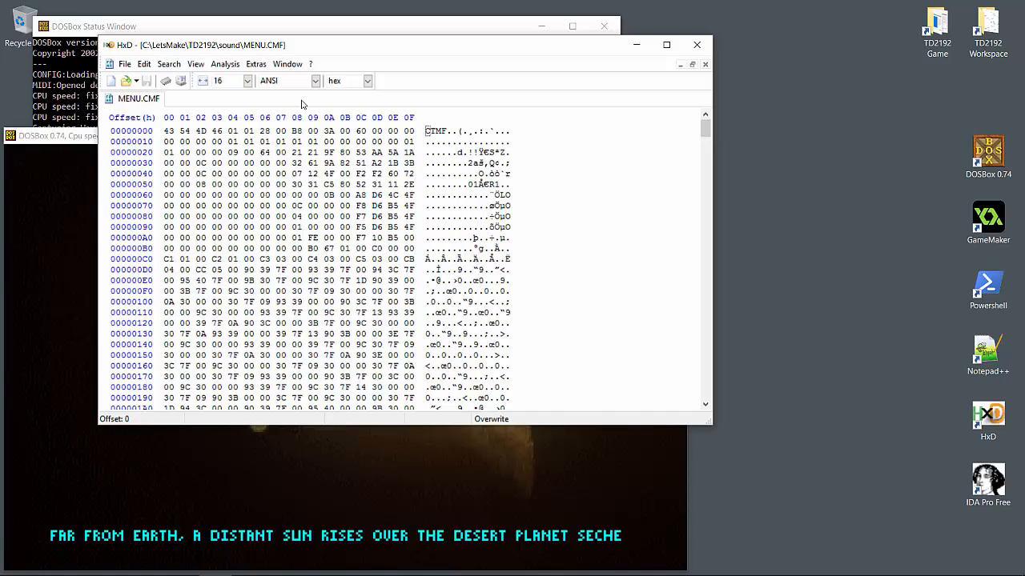
# - Show MENU.CMF with 32 bytes per row and enlarge the HxD window until the full text column fits
pyautogui.doubleClick(227, 80)
pyautogui.write('32')
pyautogui.press('Return')
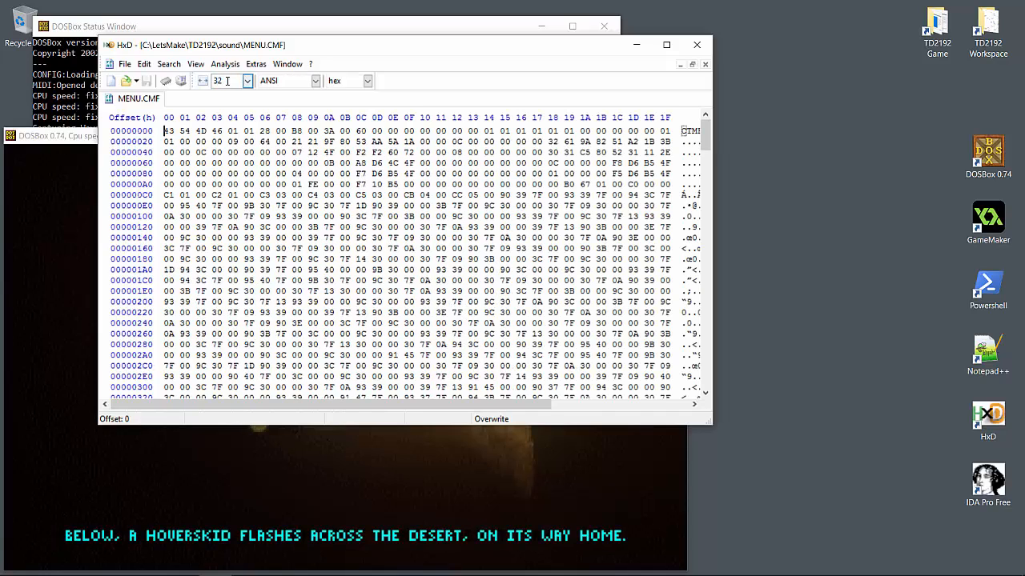
pyautogui.moveTo(704, 417)
pyautogui.mouseDown()
pyautogui.moveTo(768, 482)
pyautogui.moveTo(1004, 550)
pyautogui.mouseUp()
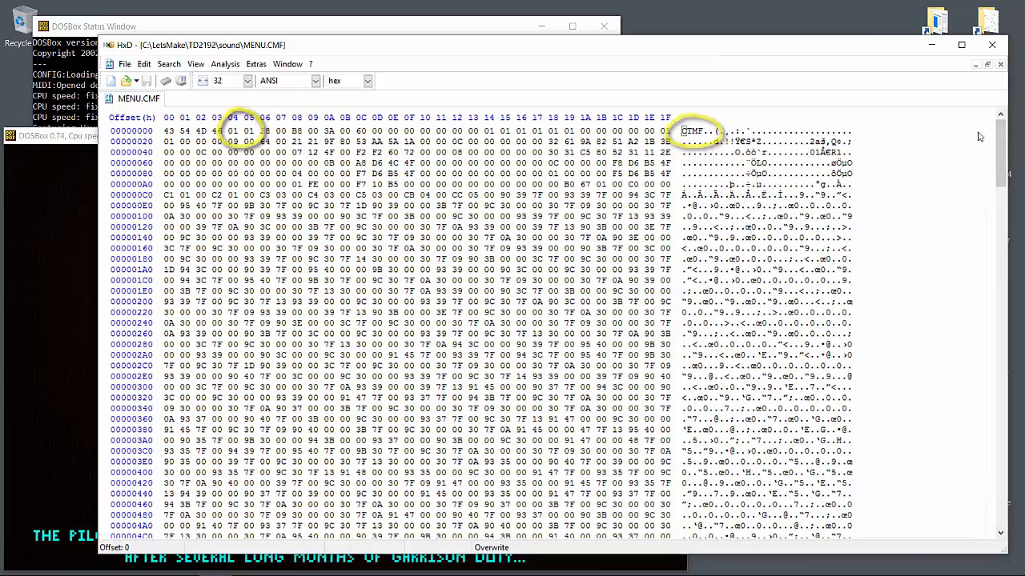
pyautogui.moveTo(1000, 152); pyautogui.dragTo(968, 200)
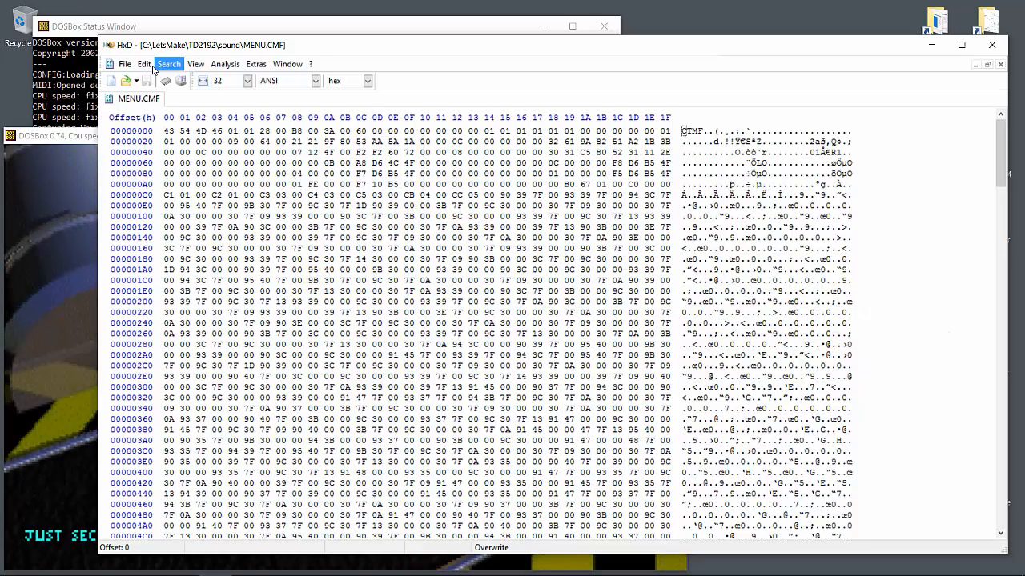
# - Open MISSILE.VOC from the sound folder and display it with 32 bytes per row
pyautogui.click(125, 64)
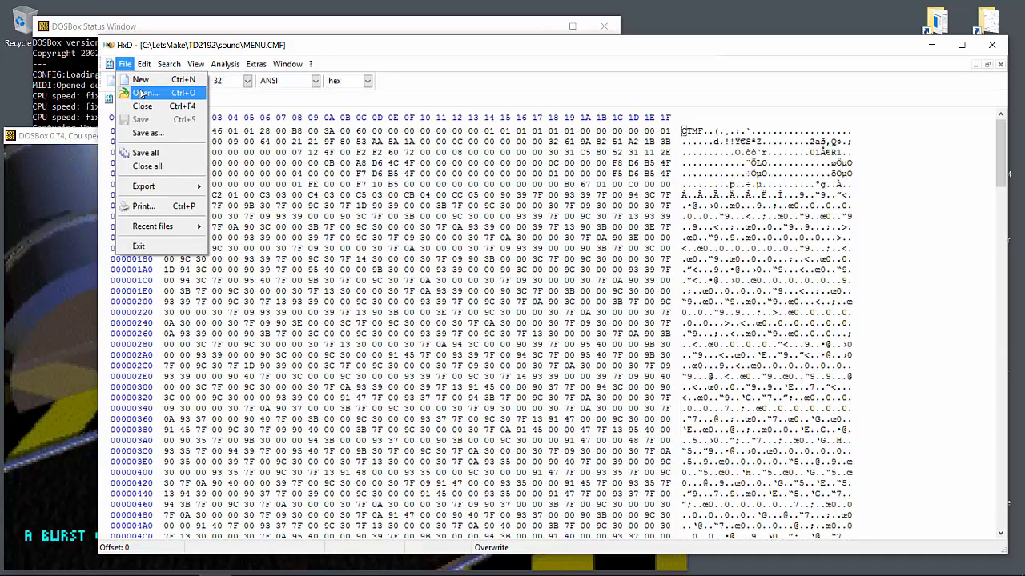
pyautogui.click(140, 93)
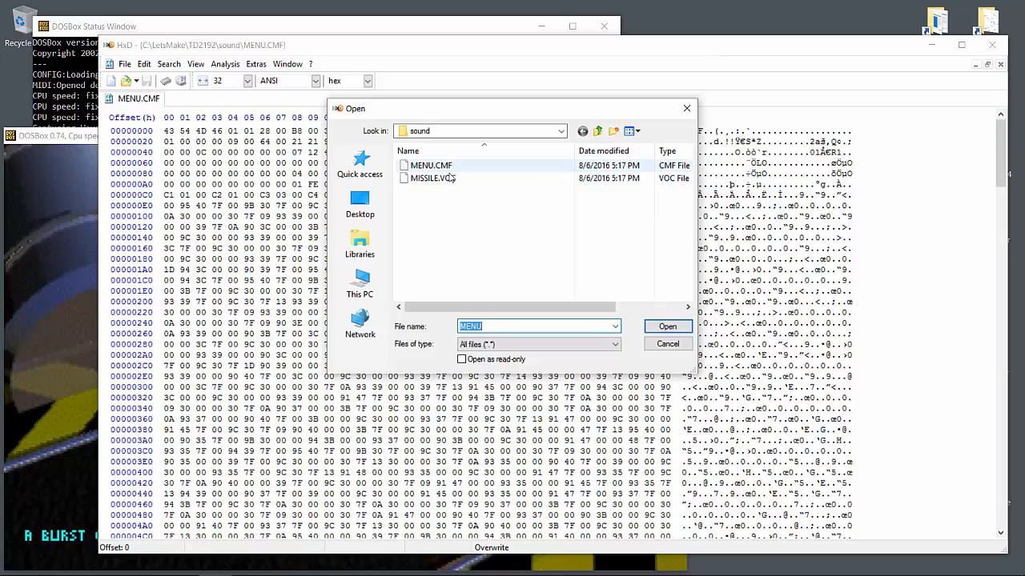
pyautogui.doubleClick(432, 178)
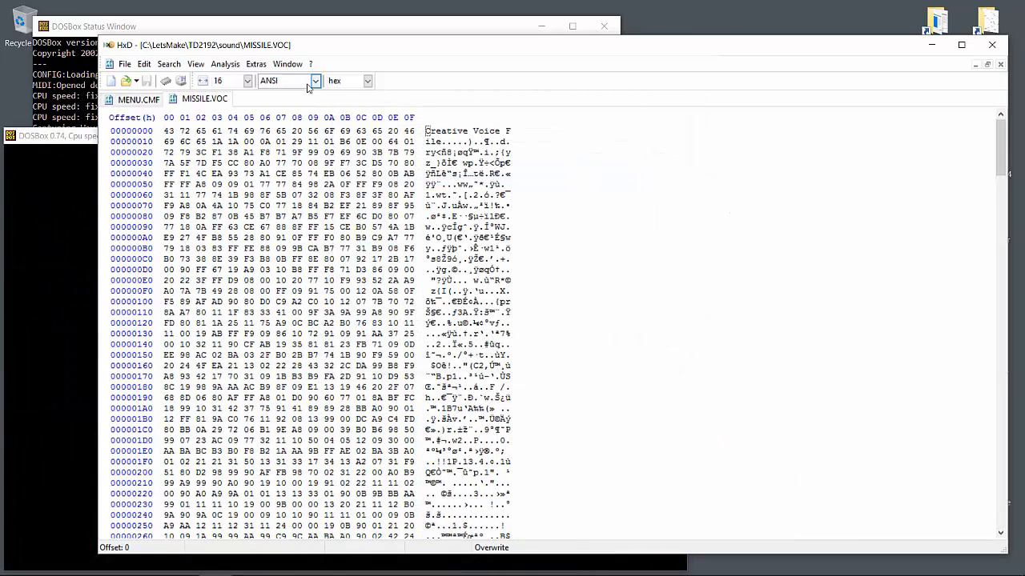
pyautogui.moveTo(228, 81); pyautogui.dragTo(189, 63)
pyautogui.write('32')
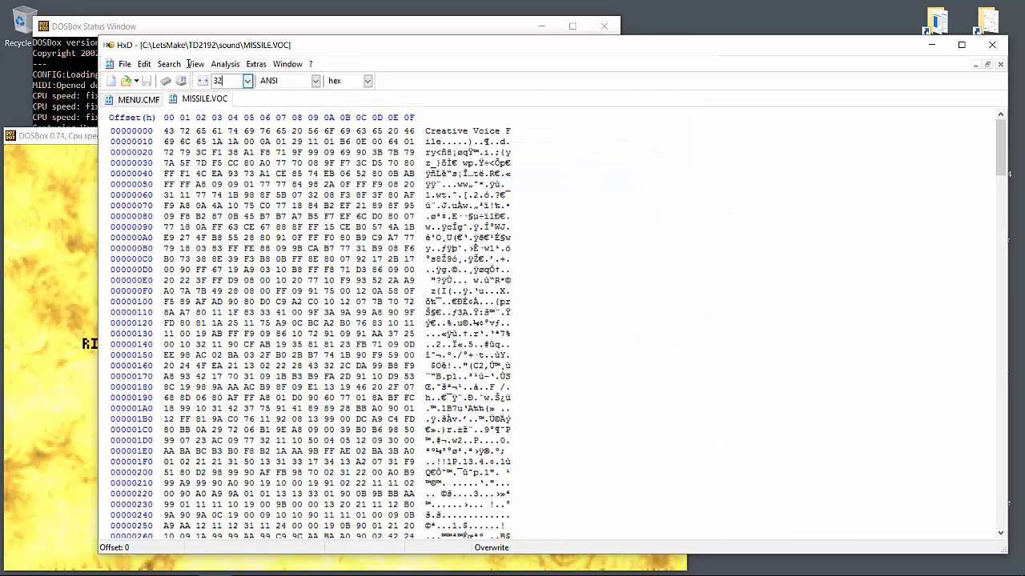
pyautogui.press('Return')
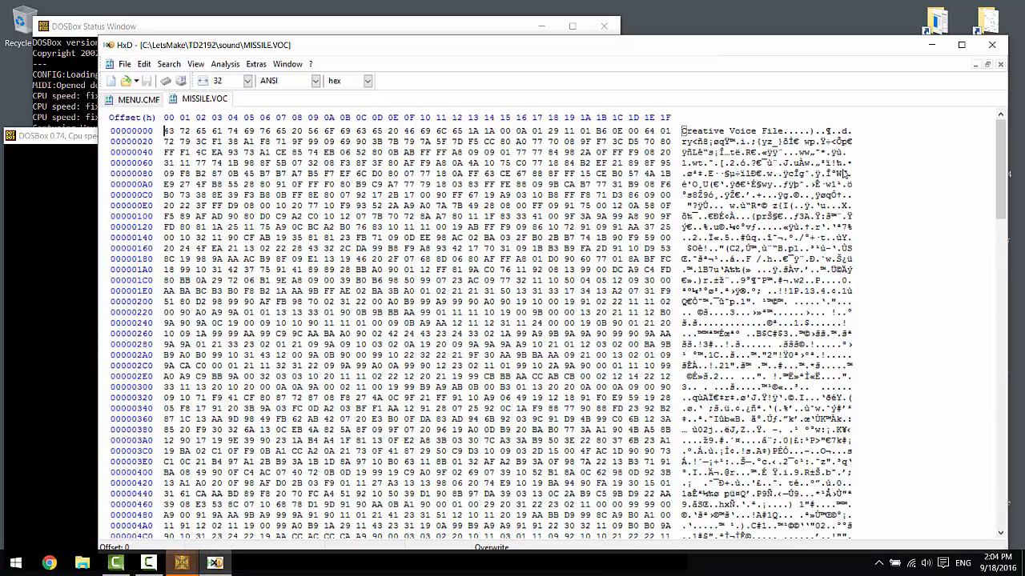
# - Switch to DOSBox, choose the original, uncut version of the game, and return to HxD
pyautogui.click(88, 138)
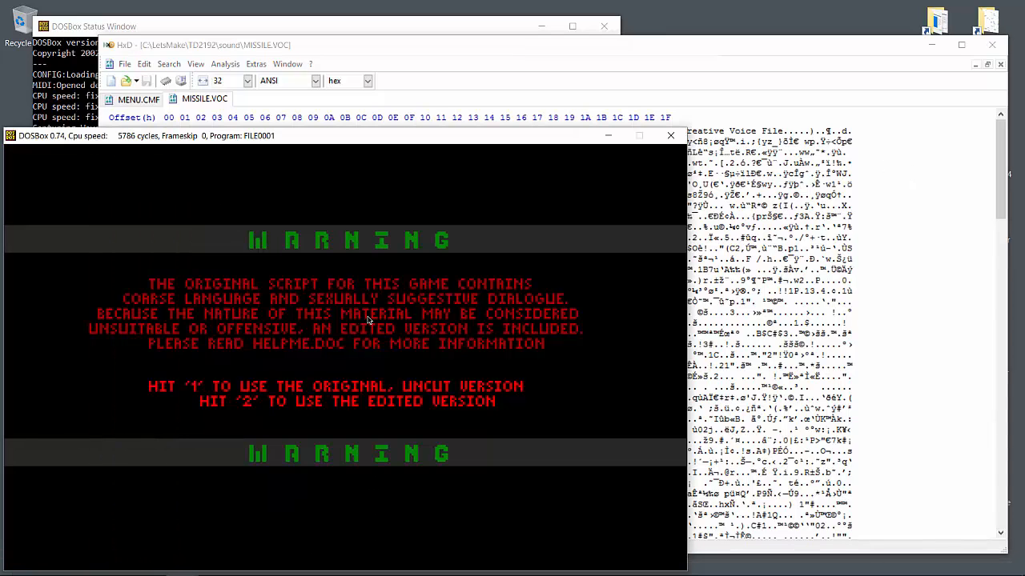
pyautogui.press('1')
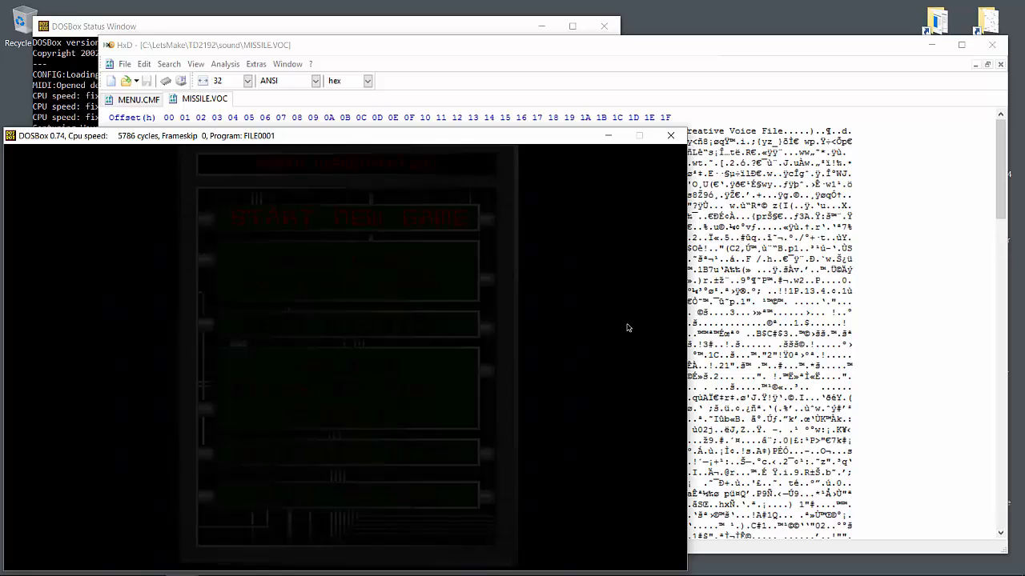
pyautogui.click(927, 244)
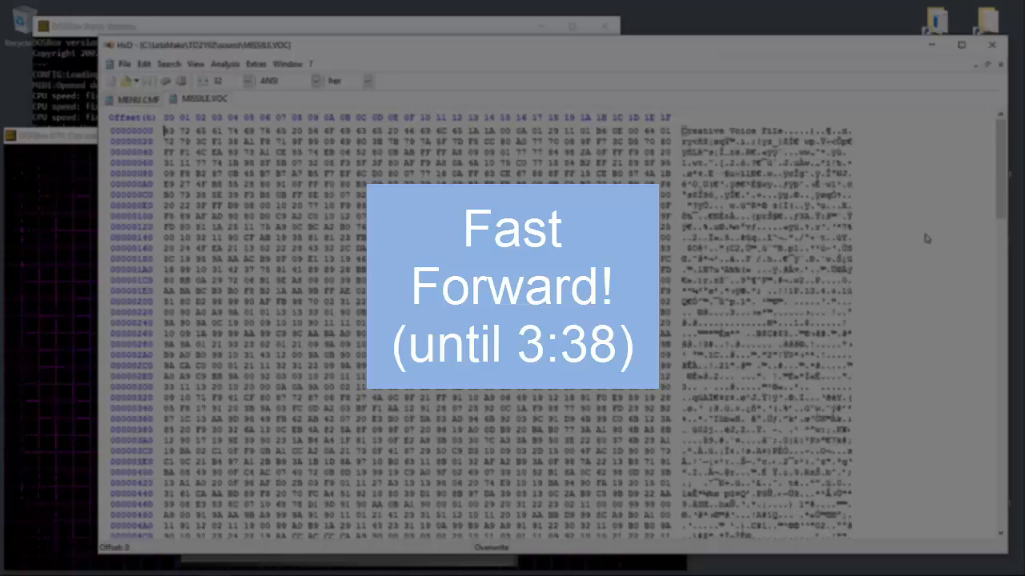
# - Close the running DOSBox session and HxD
pyautogui.click(89, 134)
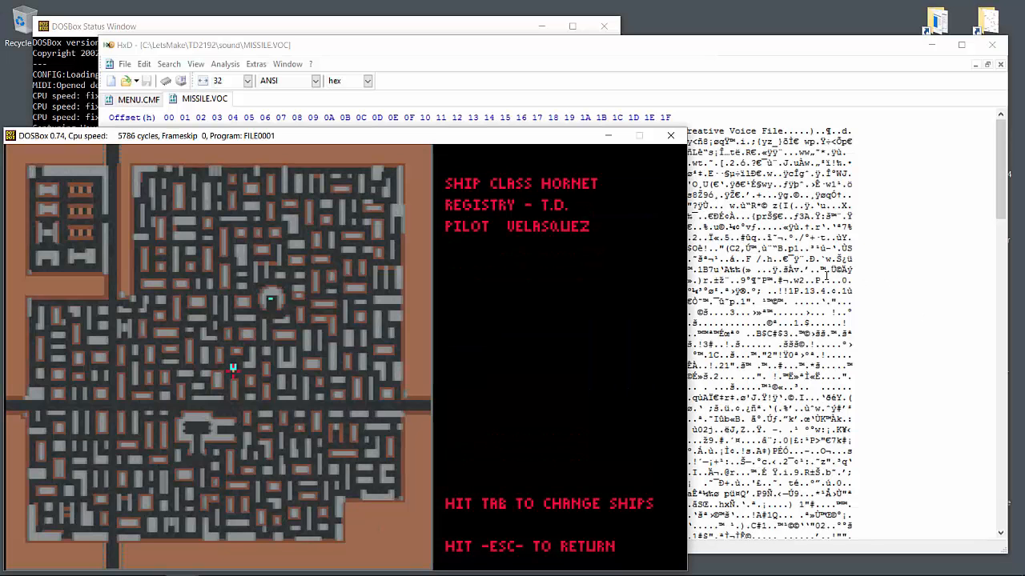
pyautogui.click(672, 136)
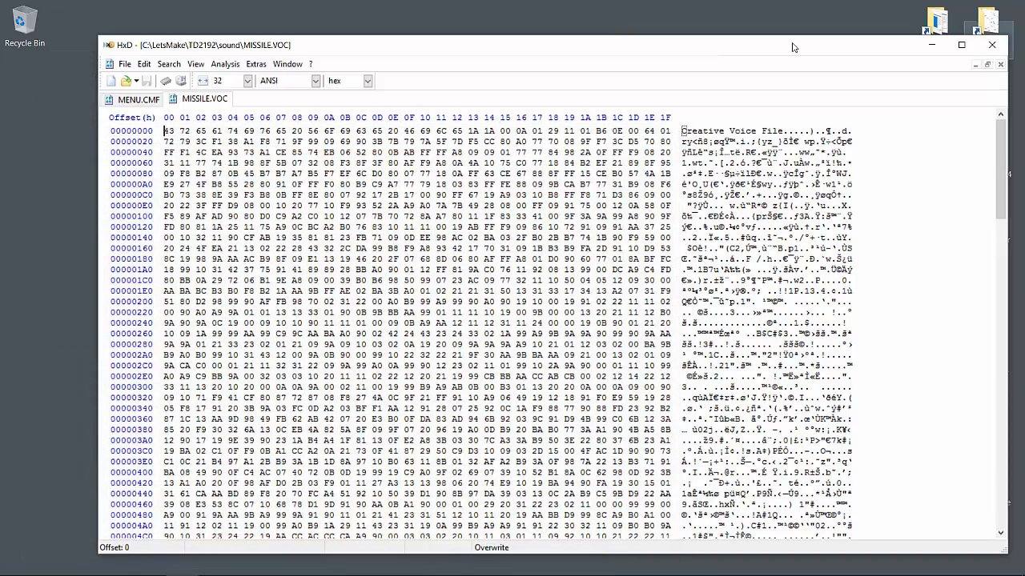
pyautogui.click(991, 44)
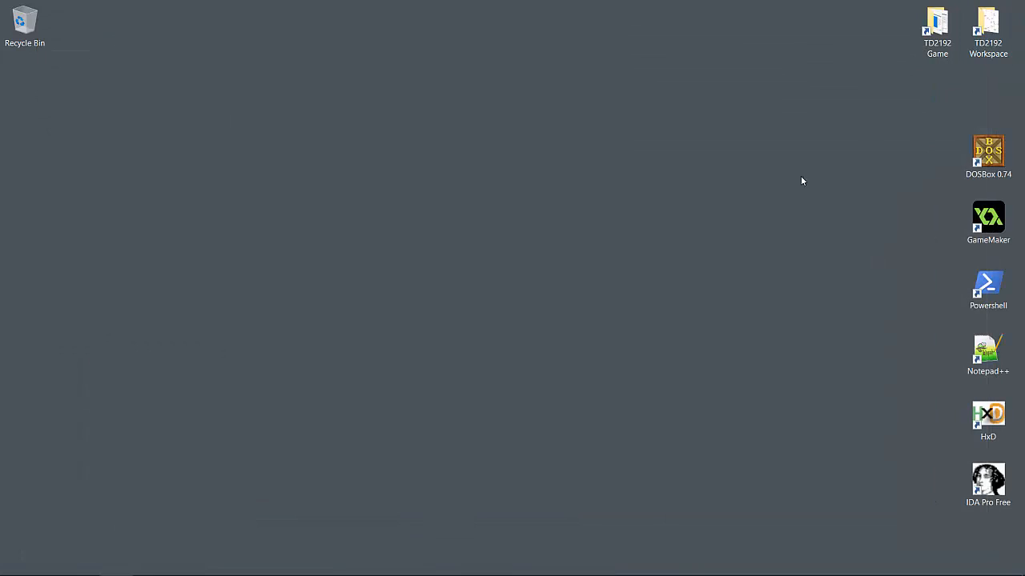
# - Launch DOSBox again, move its window clear of the status window, and configure the game with No music
pyautogui.doubleClick(995, 162)
pyautogui.moveTo(348, 34); pyautogui.dragTo(595, 99)
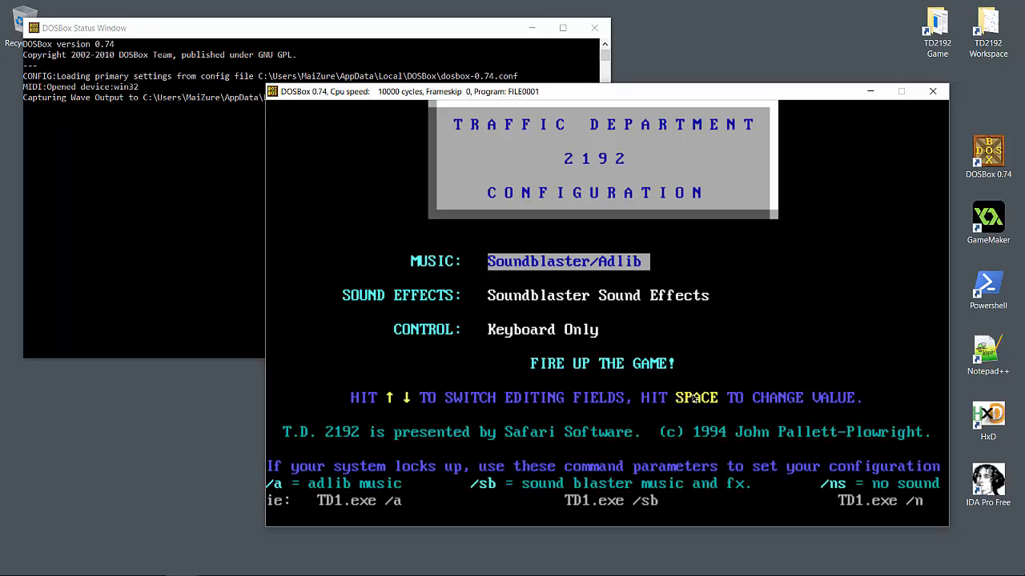
pyautogui.press('Down')
pyautogui.press('Down')
pyautogui.press('Down')
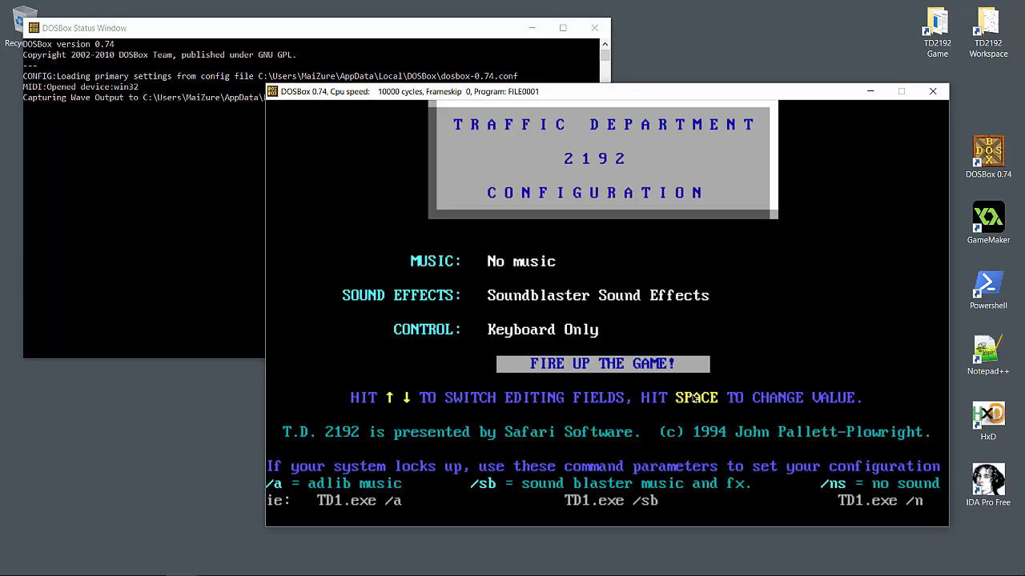
# - Fire up the game in the original, uncut version and start a new game
pyautogui.press('Return')
pyautogui.press('1')
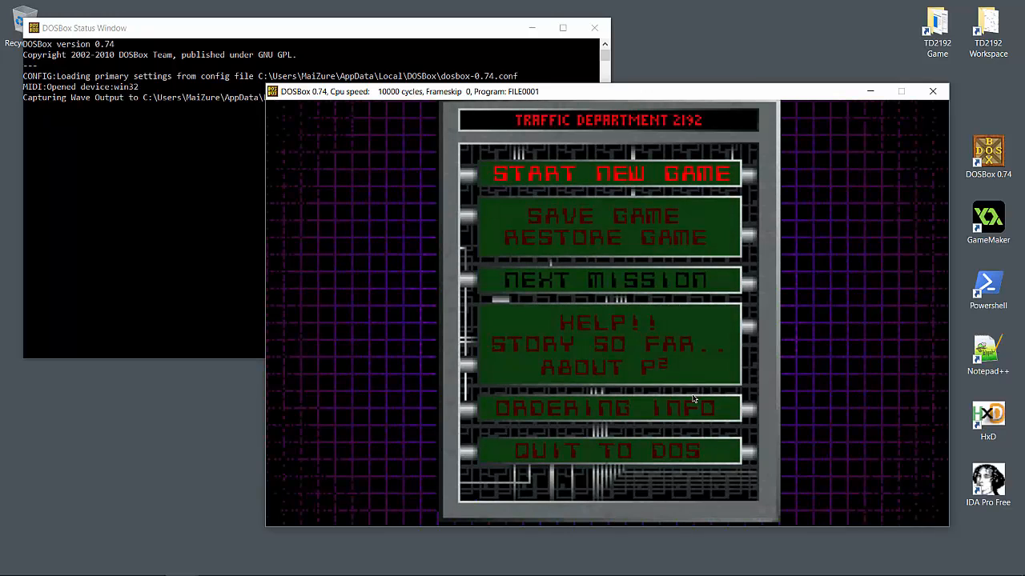
pyautogui.press('Return')
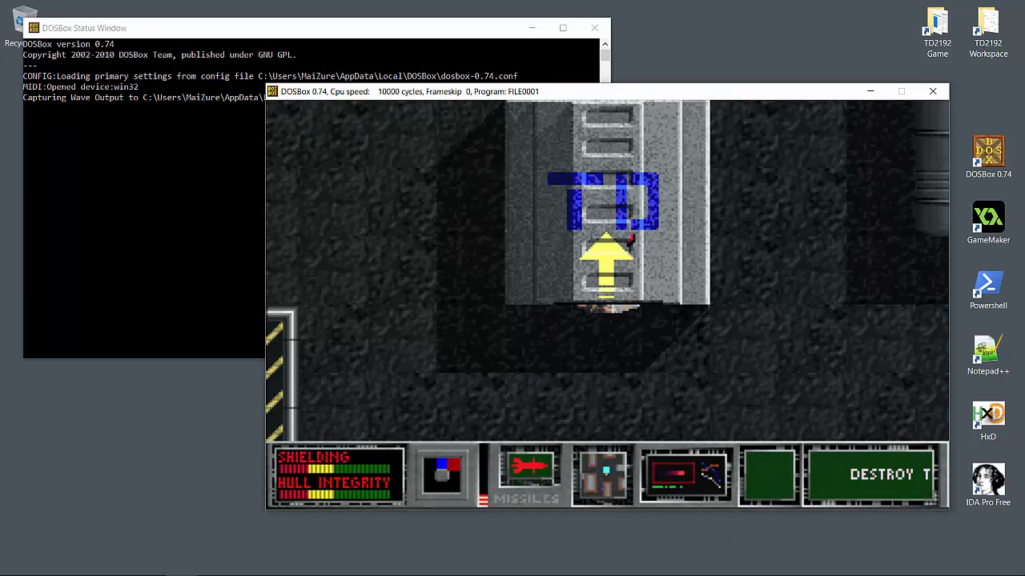
# - Fly the ship around the mission area, fire its weapon, and switch to another weapon to produce sound effects
pyautogui.press('Down')
pyautogui.press('Left')
pyautogui.press('Up')
pyautogui.press('space')
pyautogui.press('Left')
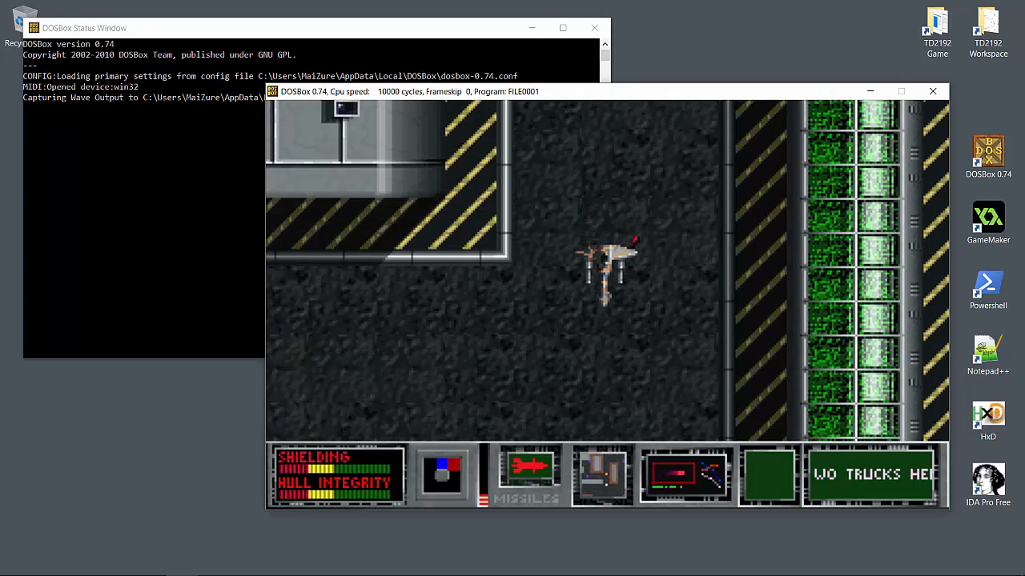
pyautogui.press('Right')
pyautogui.press('space')
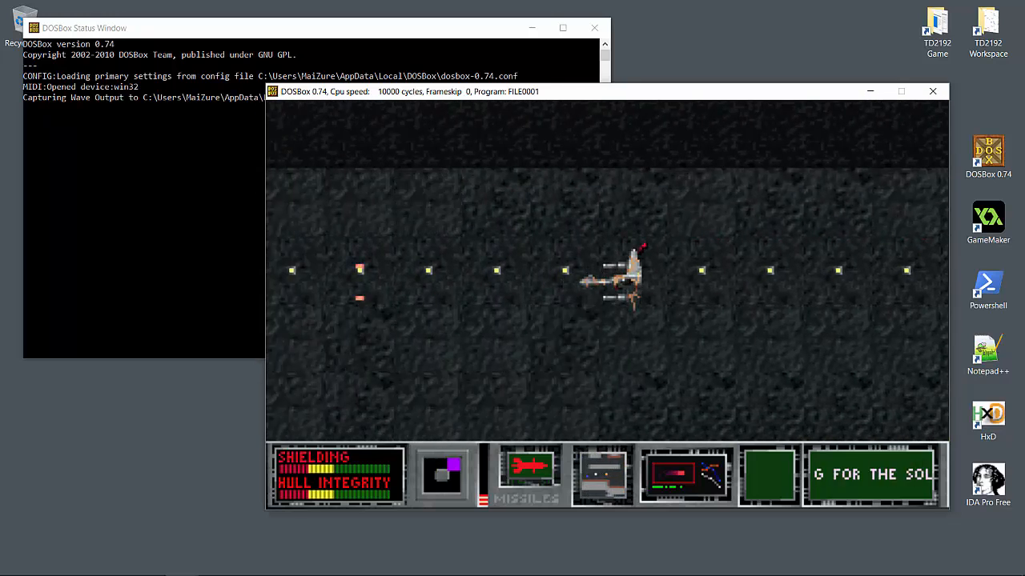
pyautogui.press('Tab')
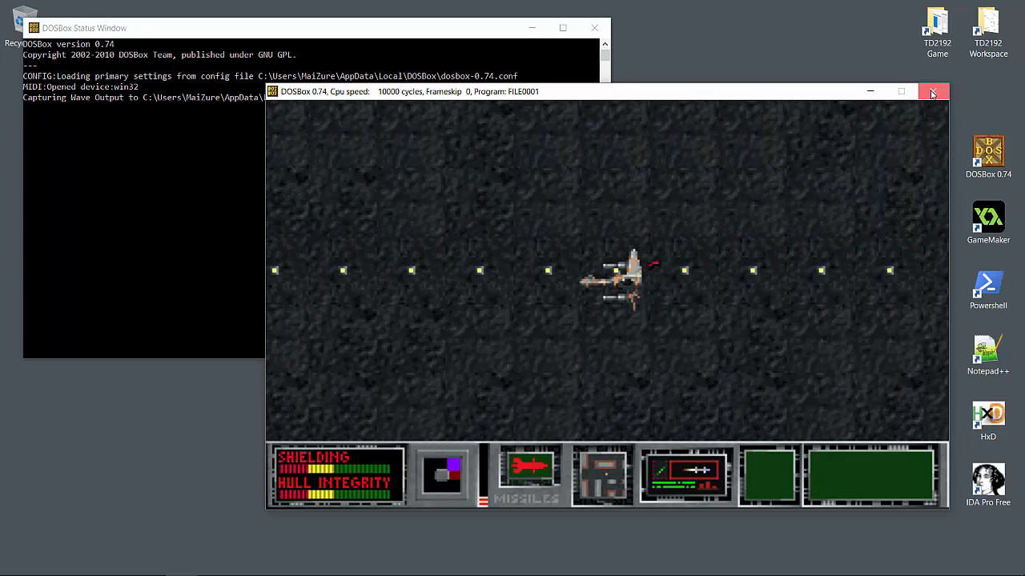
# - Close DOSBox and open the sound folder inside the TD2192 Workspace
pyautogui.click(932, 94)
pyautogui.doubleClick(992, 28)
pyautogui.doubleClick(602, 269)
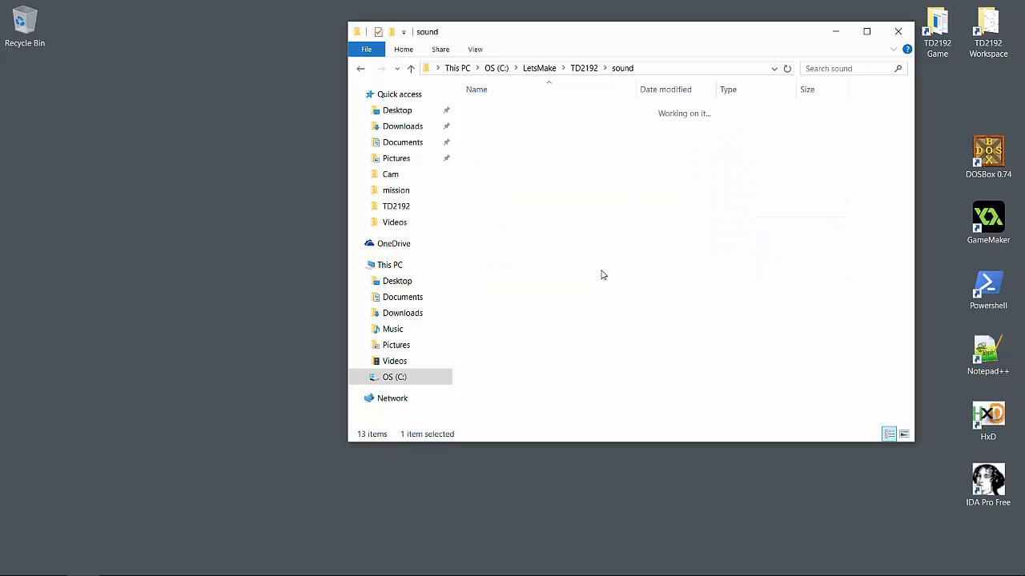
# - Open DOSBox's capture folder from the local app data in a second File Explorer window placed below the sound folder
pyautogui.press('super+e')
pyautogui.click(579, 85)
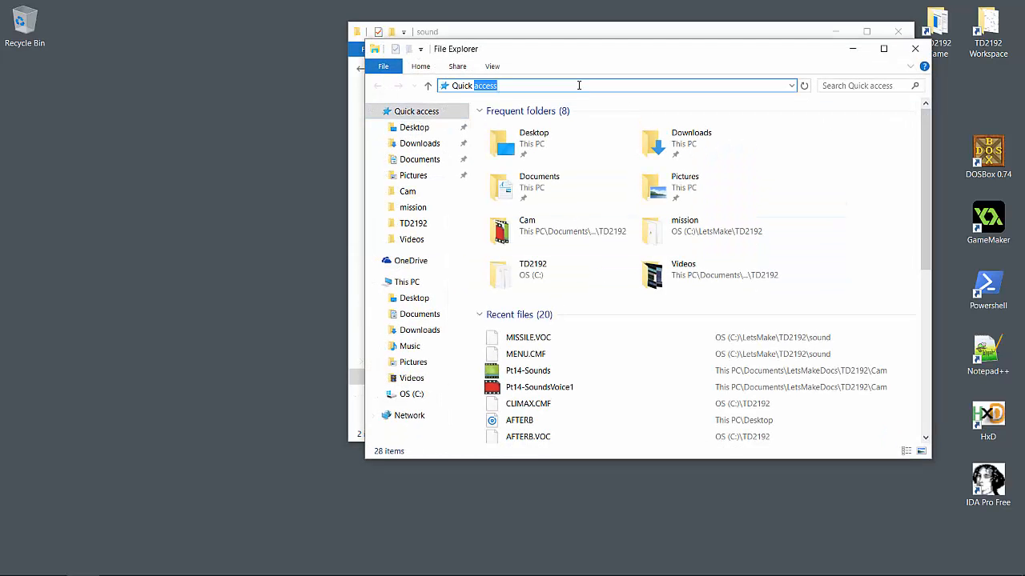
pyautogui.write('u')
pyautogui.press('BackSpace')
pyautogui.write('c')
pyautogui.press('Down')
pyautogui.press('Down')
pyautogui.press('Down')
pyautogui.press('Return')
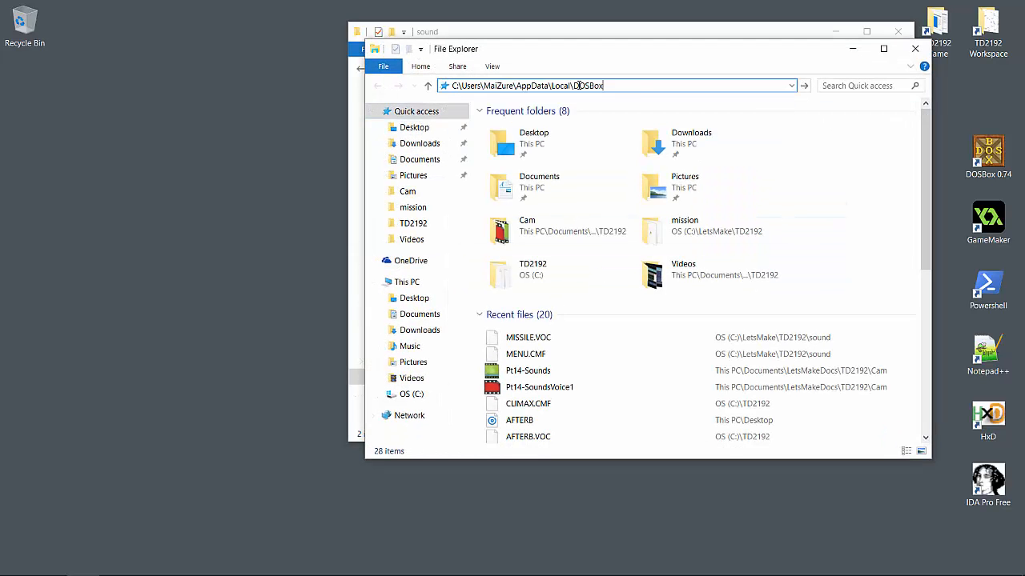
pyautogui.moveTo(635, 53); pyautogui.dragTo(642, 199)
pyautogui.doubleClick(535, 274)
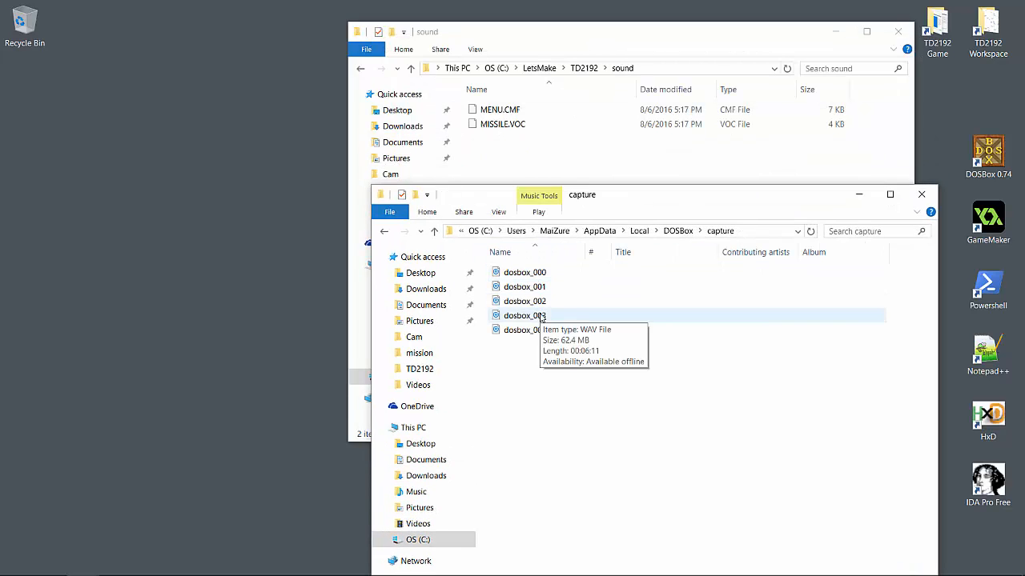
# - Bring the recordings dosbox_003 and dosbox_004 from the capture folder into the TD2192 sound folder
pyautogui.click(536, 315)
pyautogui.hotkey('shift', 'Down')
pyautogui.rightClick(542, 315)
pyautogui.click(606, 472)
pyautogui.click(558, 226)
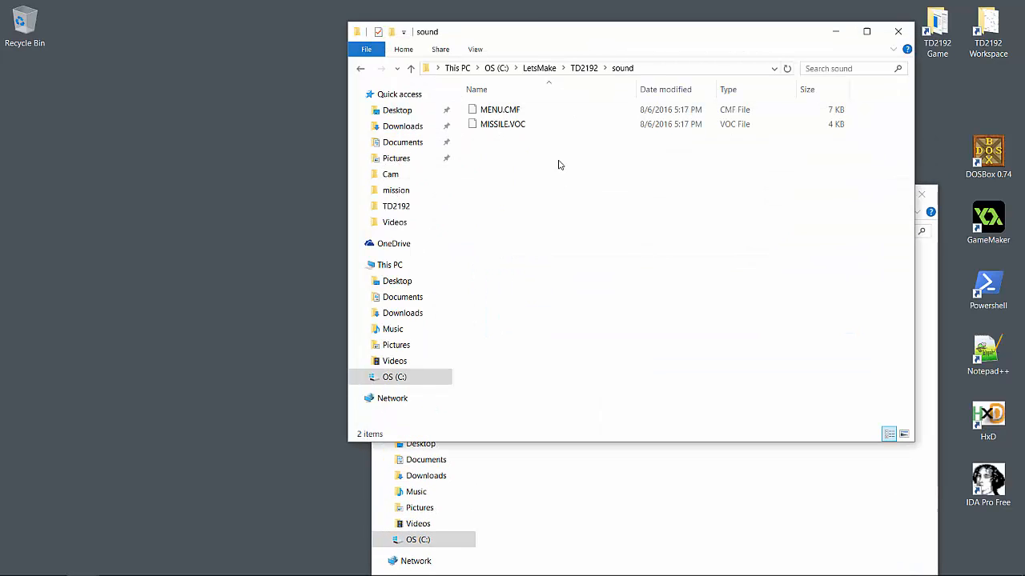
pyautogui.rightClick(558, 162)
pyautogui.click(600, 251)
# - Rename the recording dosbox_003 as music
pyautogui.click(513, 112)
pyautogui.rightClick(513, 112)
pyautogui.click(608, 333)
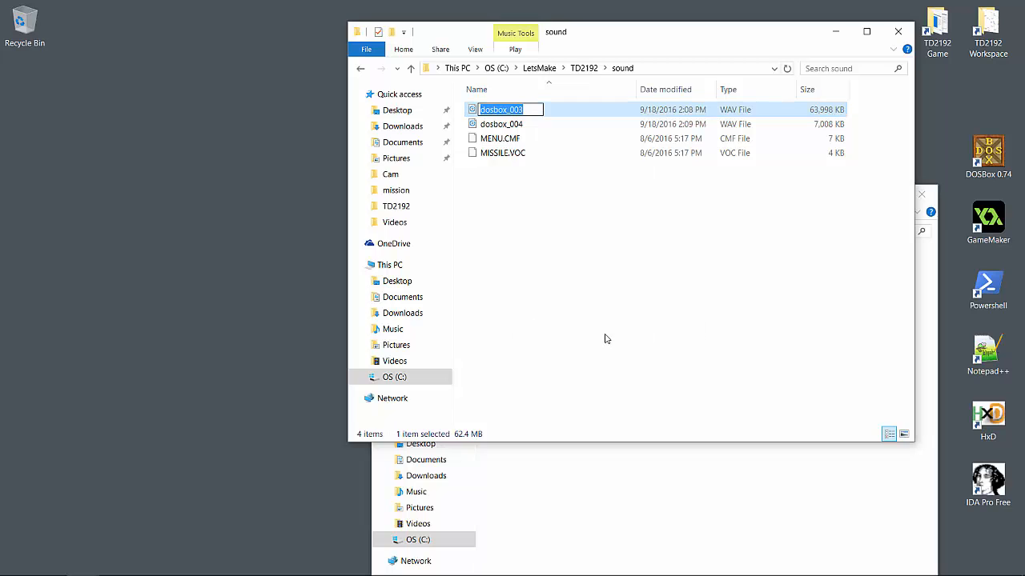
pyautogui.write('music')
pyautogui.press('Return')
# - Rename the recording dosbox_004 as sound and close both File Explorer windows
pyautogui.rightClick(491, 112)
pyautogui.click(558, 337)
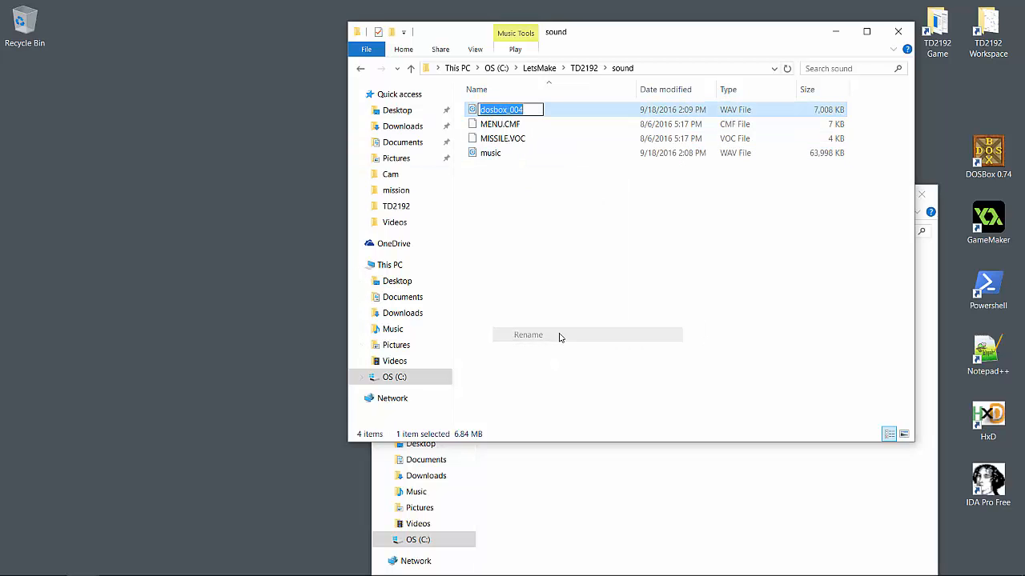
pyautogui.write('sound')
pyautogui.press('Return')
pyautogui.click(920, 194)
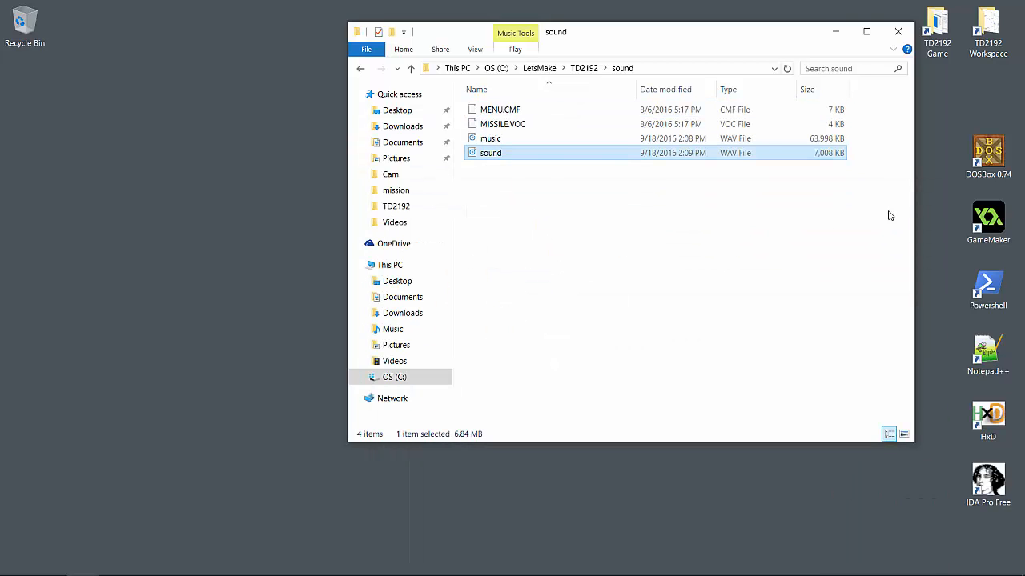
pyautogui.click(899, 34)
# - Launch Audacity and open the sound recording from the TD2192 sound folder
pyautogui.press('super')
pyautogui.write('auda')
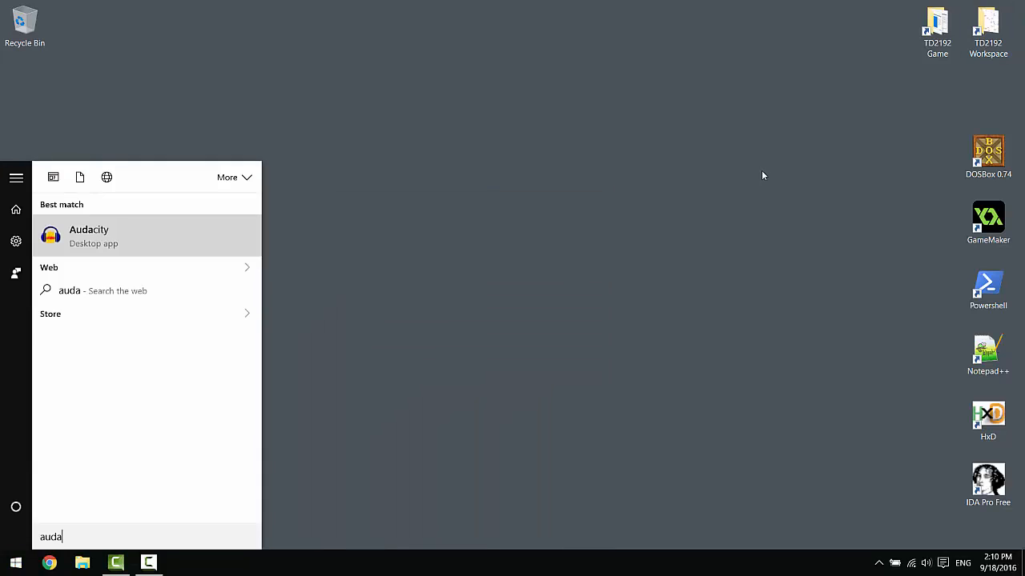
pyautogui.press('Return')
pyautogui.click(10, 22)
pyautogui.click(34, 51)
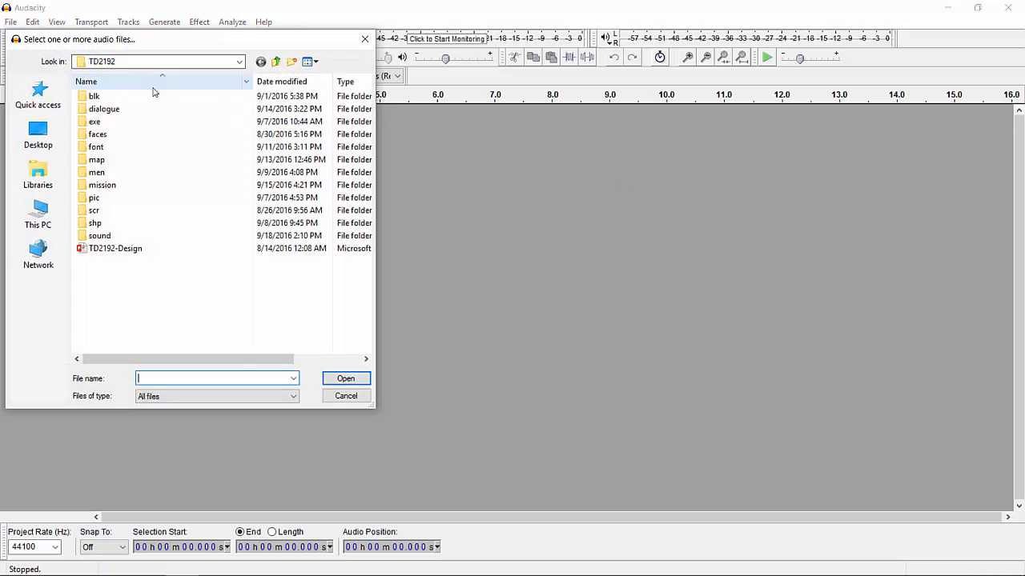
pyautogui.doubleClick(99, 235)
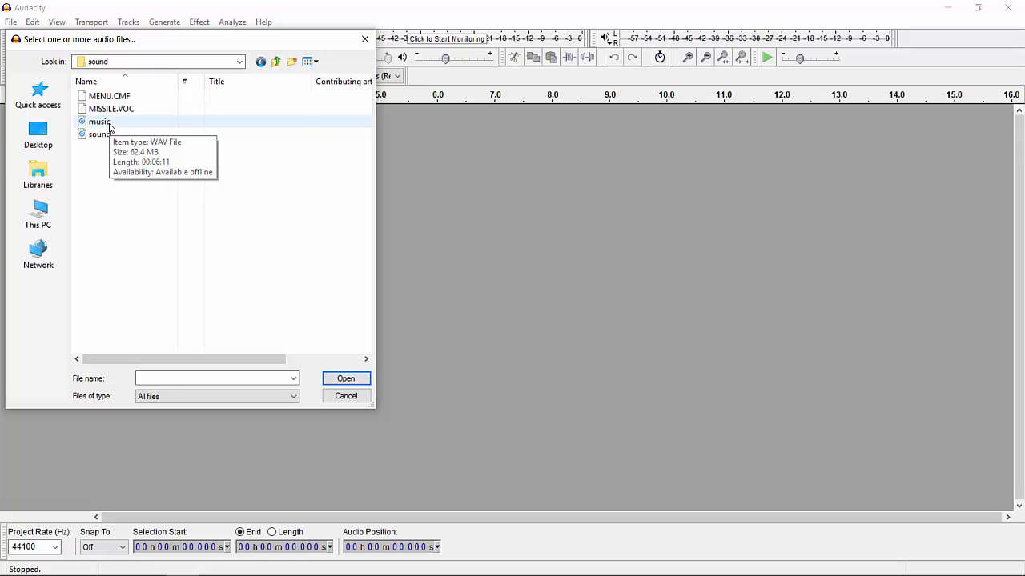
pyautogui.doubleClick(110, 125)
pyautogui.click(580, 392)
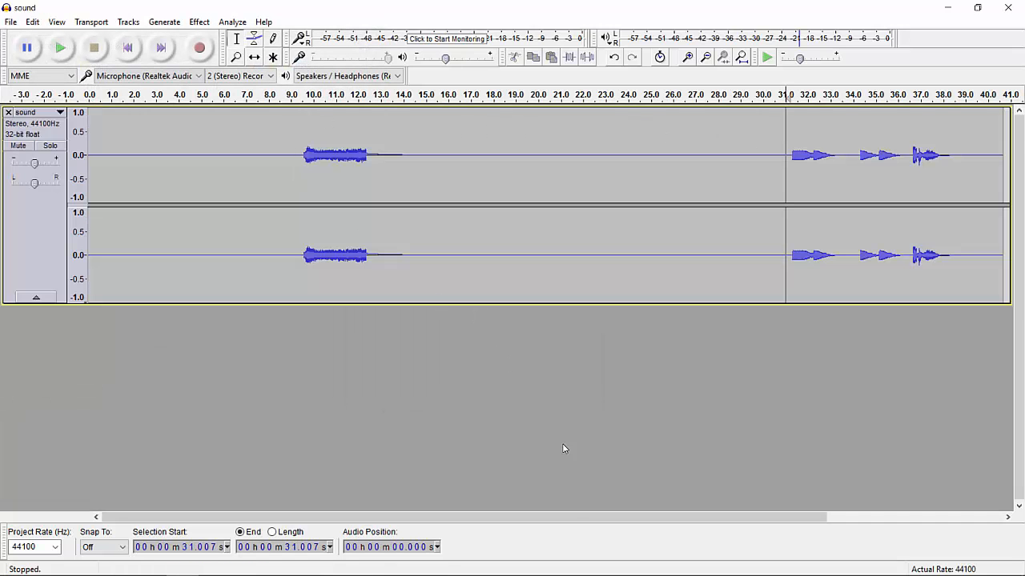
# - Select the sound effect from about 35.18 s to 36.10 s in the recording and play it back
pyautogui.hscroll(3, 678, 428)
pyautogui.scroll(1, 789, 168)
pyautogui.scroll(2, 789, 169)
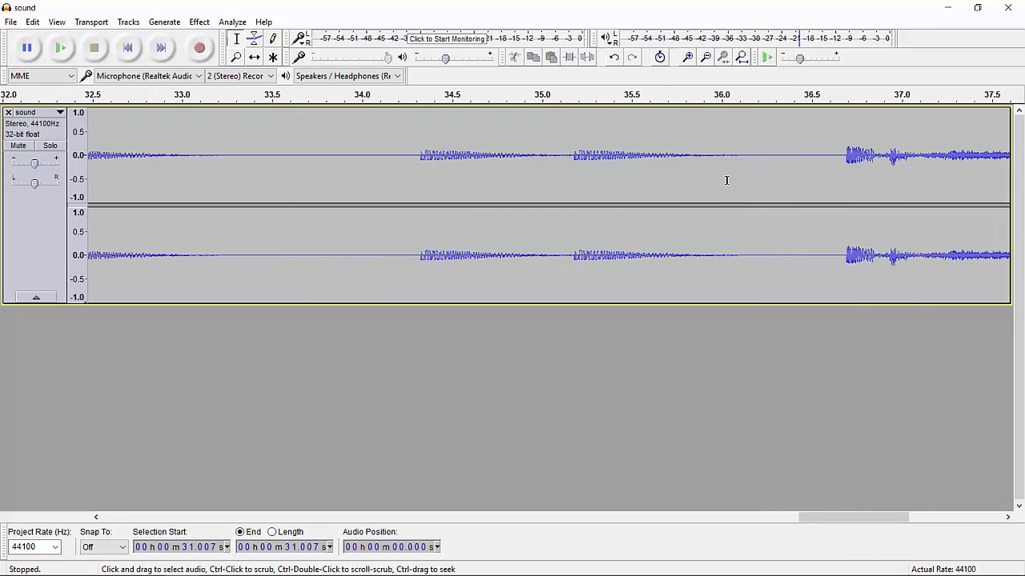
pyautogui.click(575, 159)
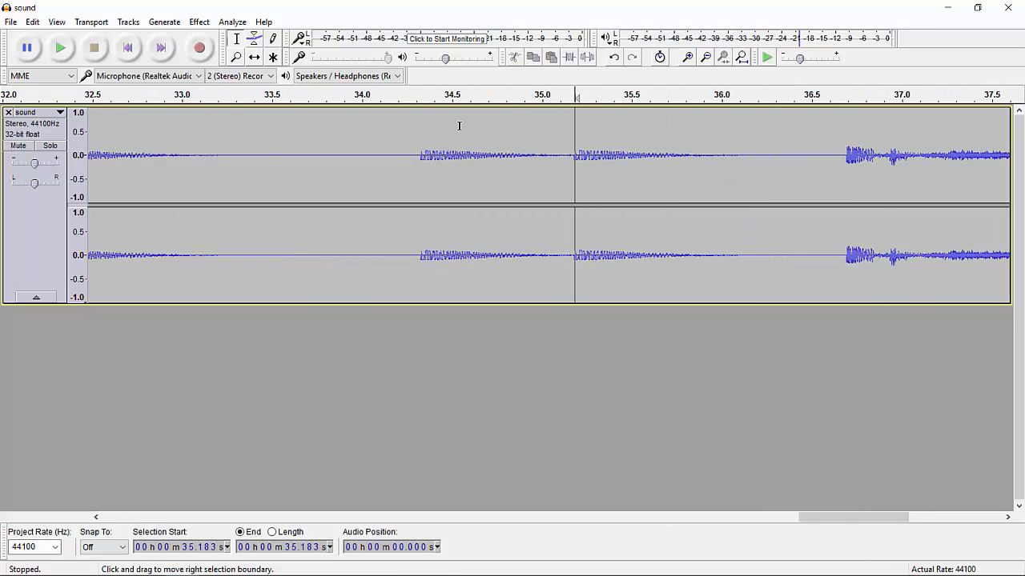
pyautogui.scroll(1, 445, 131)
pyautogui.moveTo(442, 134); pyautogui.dragTo(774, 145)
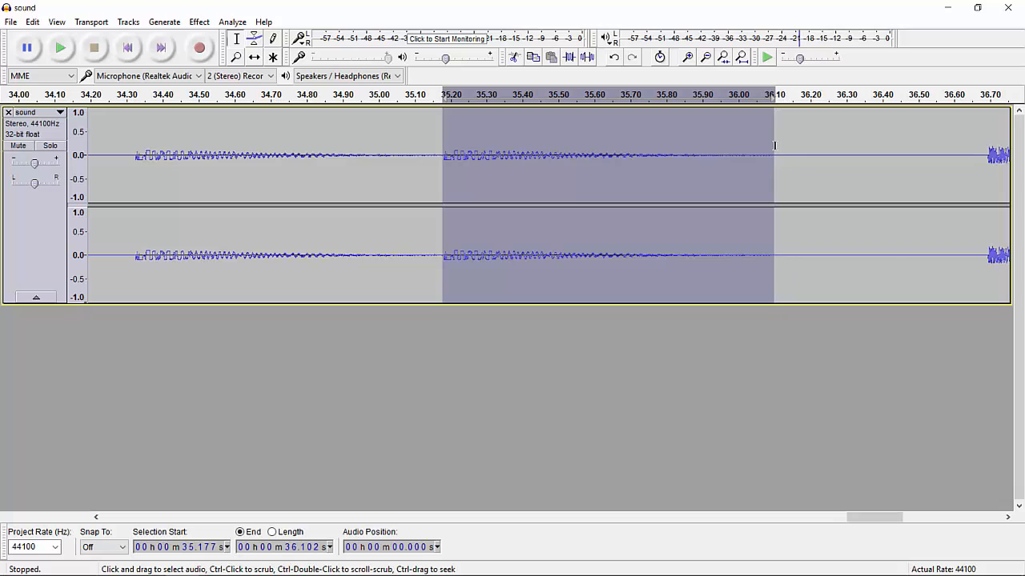
pyautogui.click(54, 48)
# - Add a new stereo track and paste the copied sound effect at its start
pyautogui.click(128, 48)
pyautogui.click(128, 22)
pyautogui.moveTo(171, 37)
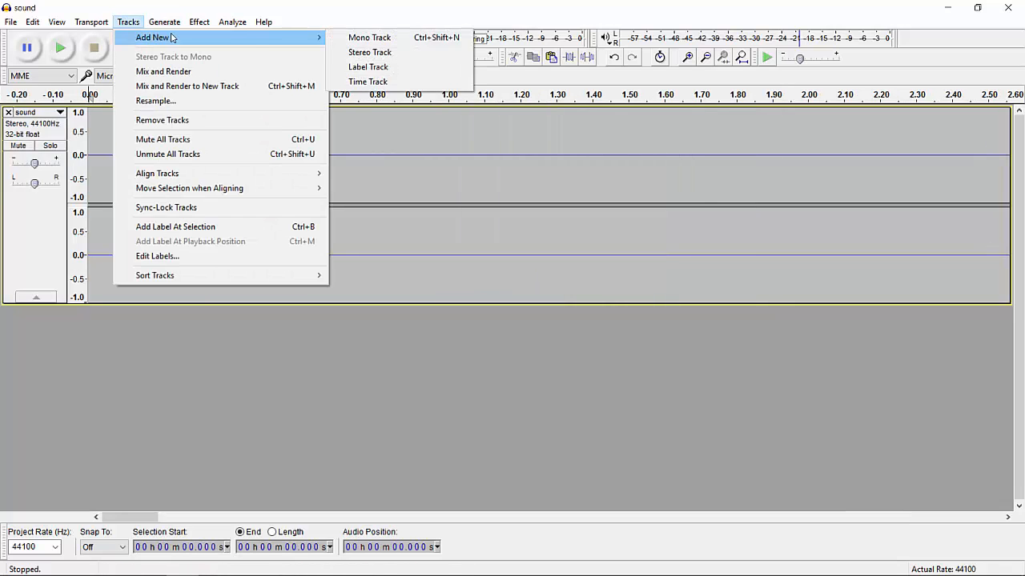
pyautogui.click(368, 53)
pyautogui.click(104, 341)
pyautogui.press('Home')
pyautogui.hotkey('ctrl', 'v')
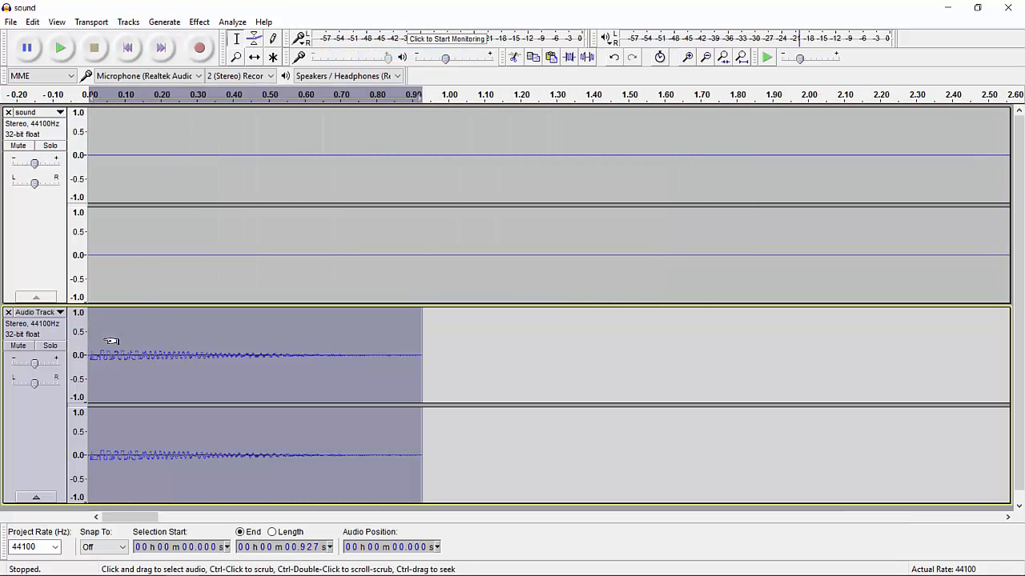
# - Collapse the track holding the pasted effect and add another stereo track below it
pyautogui.click(226, 311)
pyautogui.scroll(-1, 453, 360)
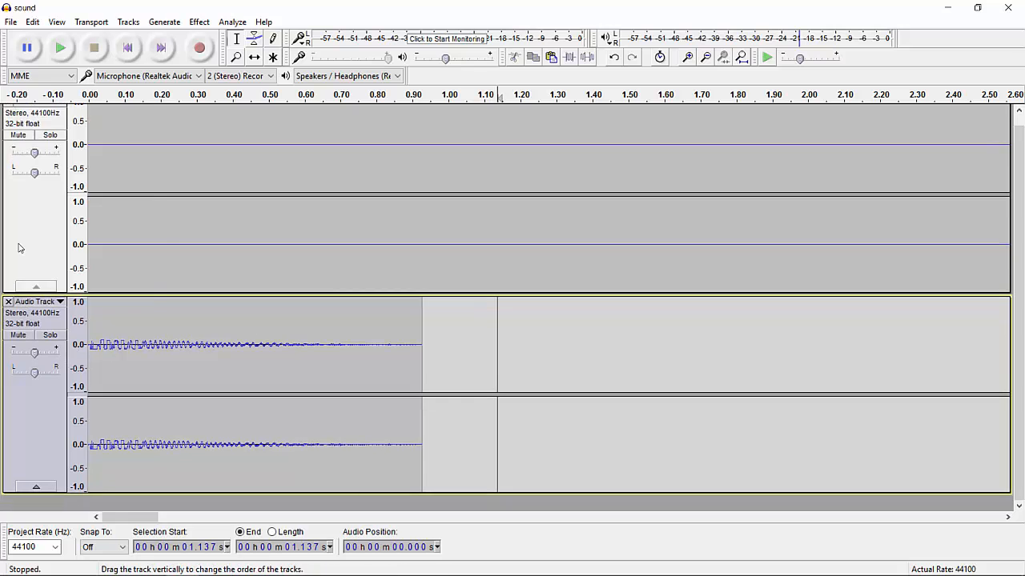
pyautogui.click(36, 487)
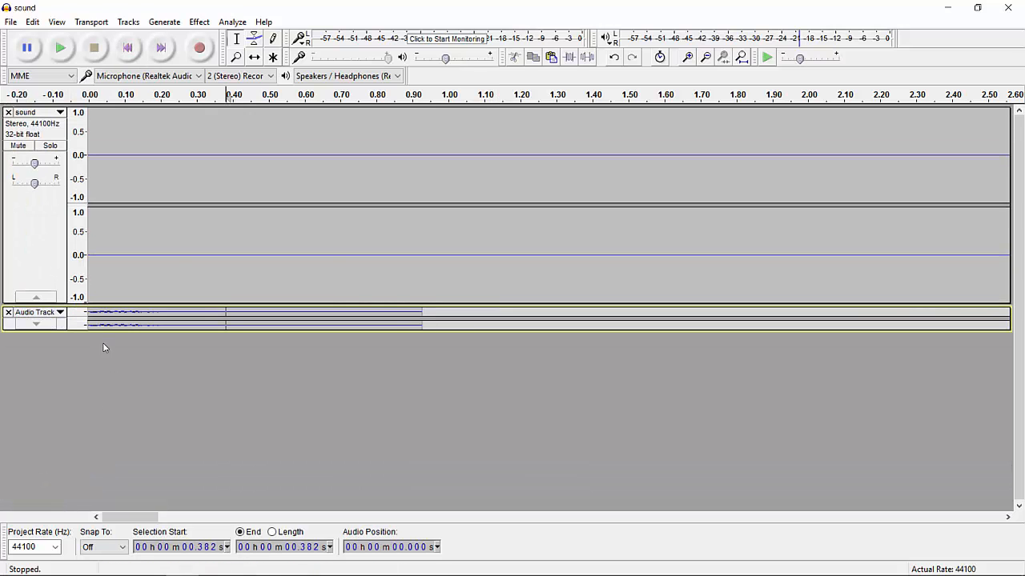
pyautogui.click(128, 22)
pyautogui.moveTo(152, 37)
pyautogui.click(366, 51)
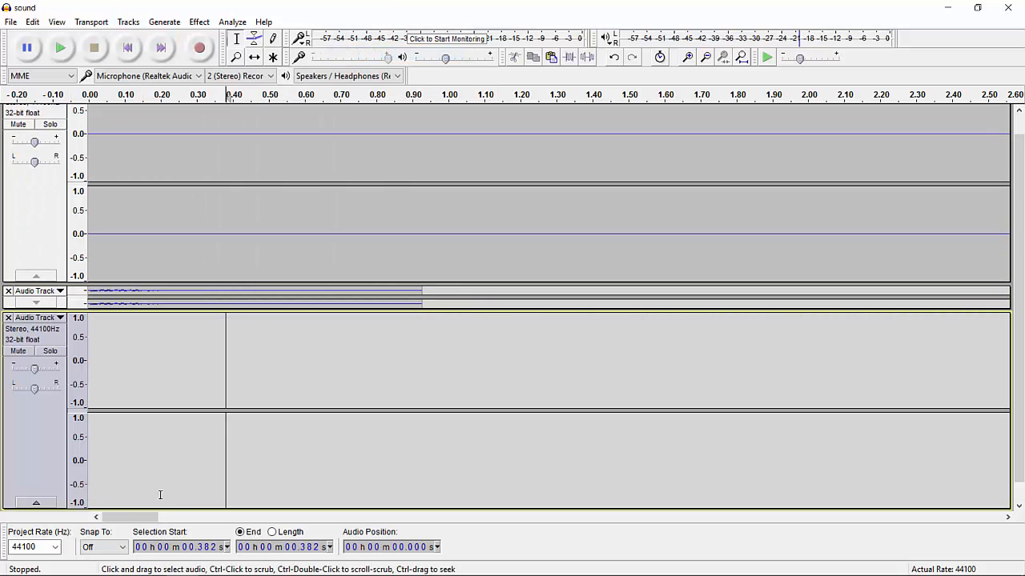
# - Select the last sound effect from about 36.69 s to 38.31 s in the original track and play it back
pyautogui.moveTo(168, 516); pyautogui.dragTo(908, 443)
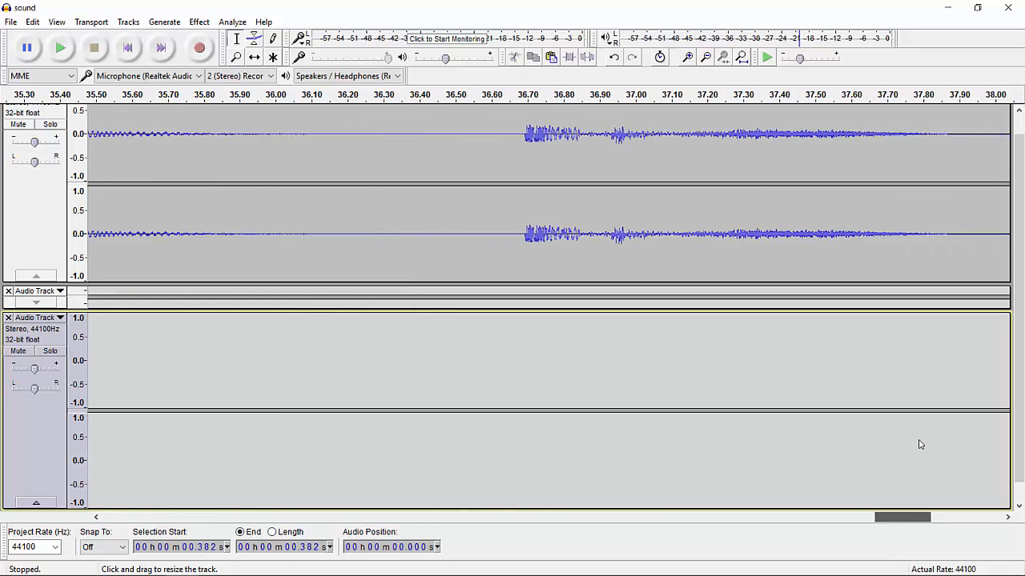
pyautogui.moveTo(332, 133); pyautogui.dragTo(917, 134)
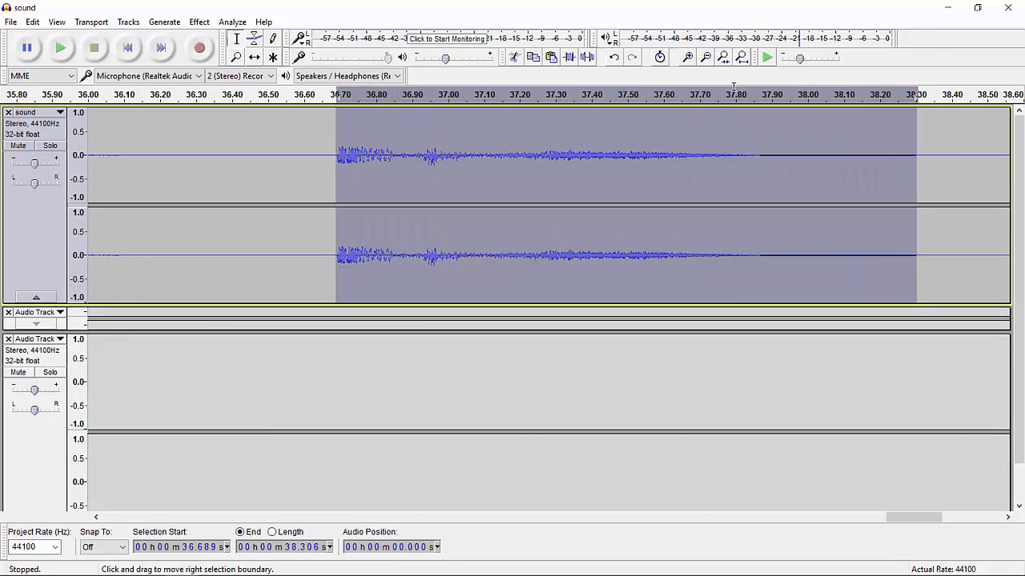
pyautogui.click(64, 49)
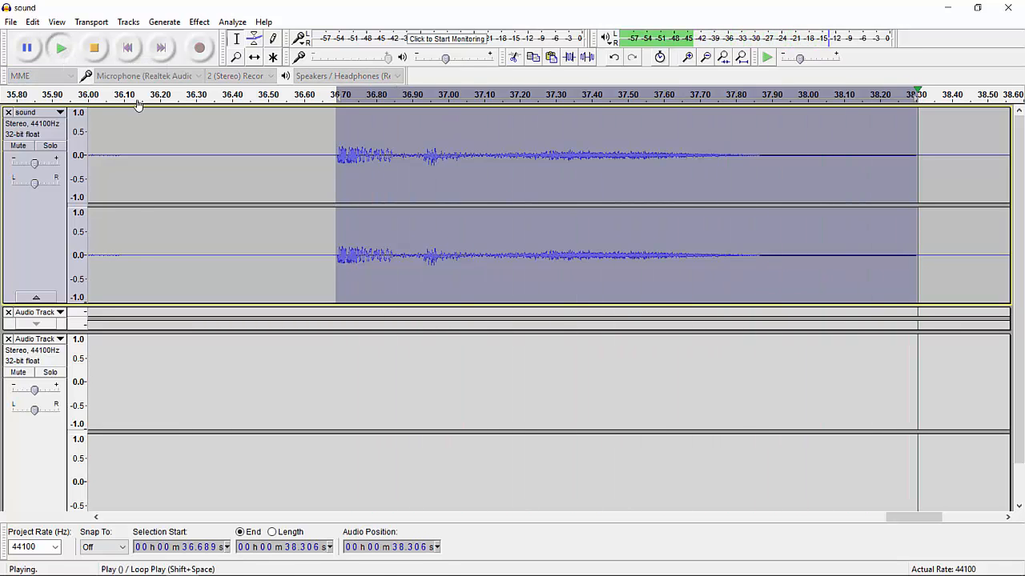
# - Copy the selected effect to the start of the empty stereo track
pyautogui.moveTo(895, 517); pyautogui.dragTo(90, 490)
pyautogui.click(90, 458)
pyautogui.hotkey('ctrl', 'v')
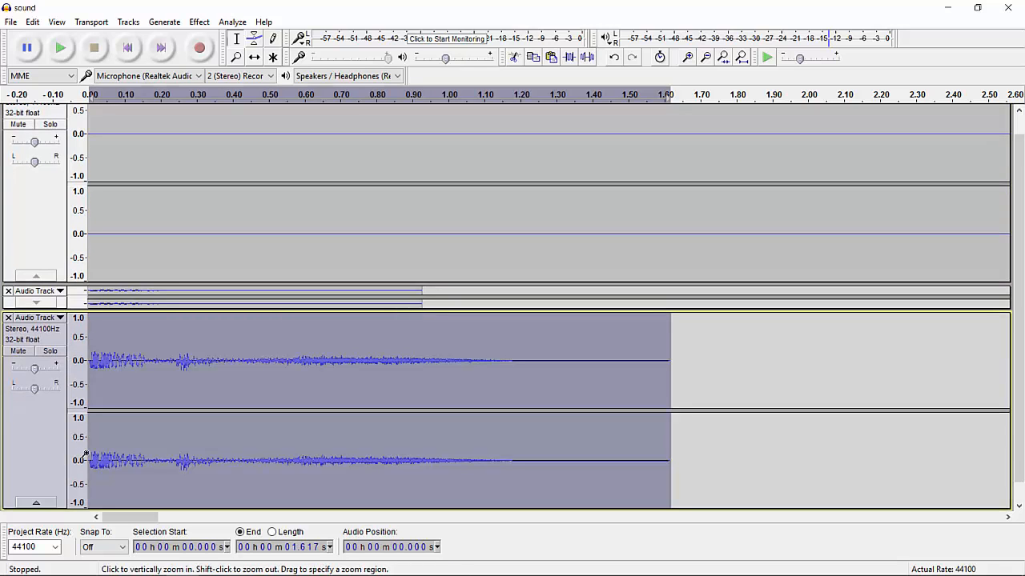
# - With the original sound track muted, set up a multiple-file export into C:\LetsMake\TD2192\sound
pyautogui.click(11, 22)
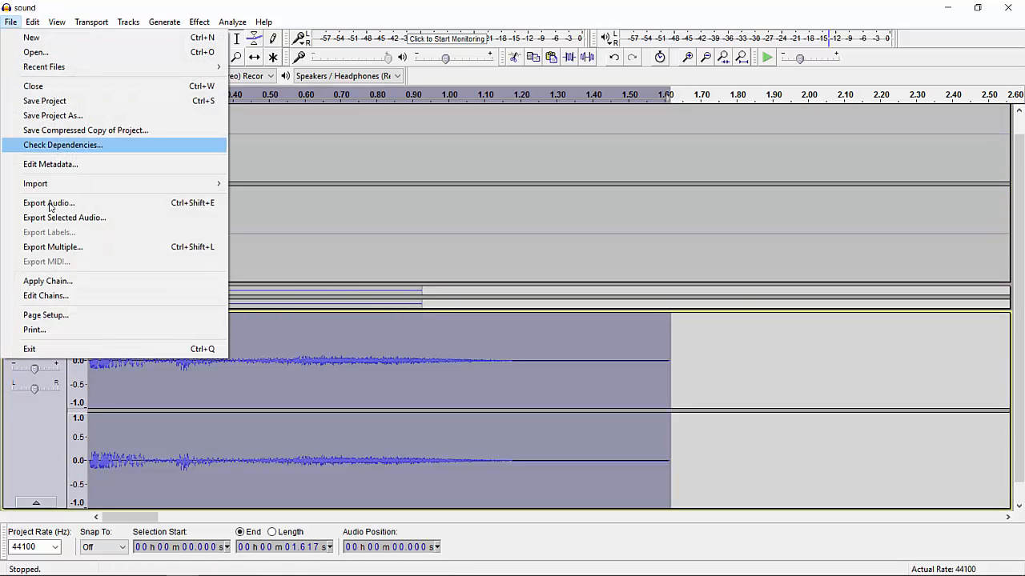
pyautogui.click(52, 247)
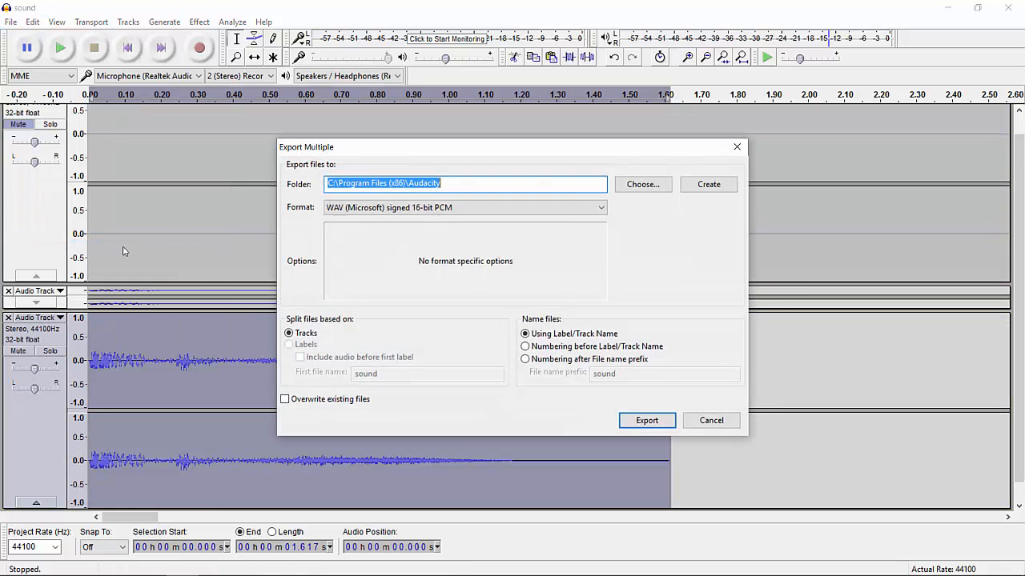
pyautogui.click(642, 184)
pyautogui.click(328, 302)
pyautogui.click(329, 228)
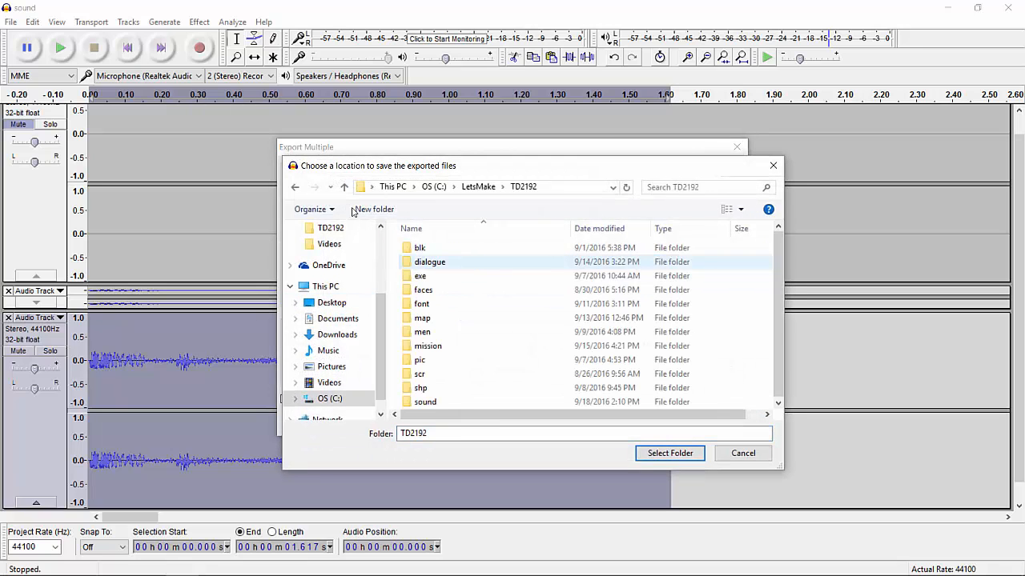
pyautogui.doubleClick(425, 402)
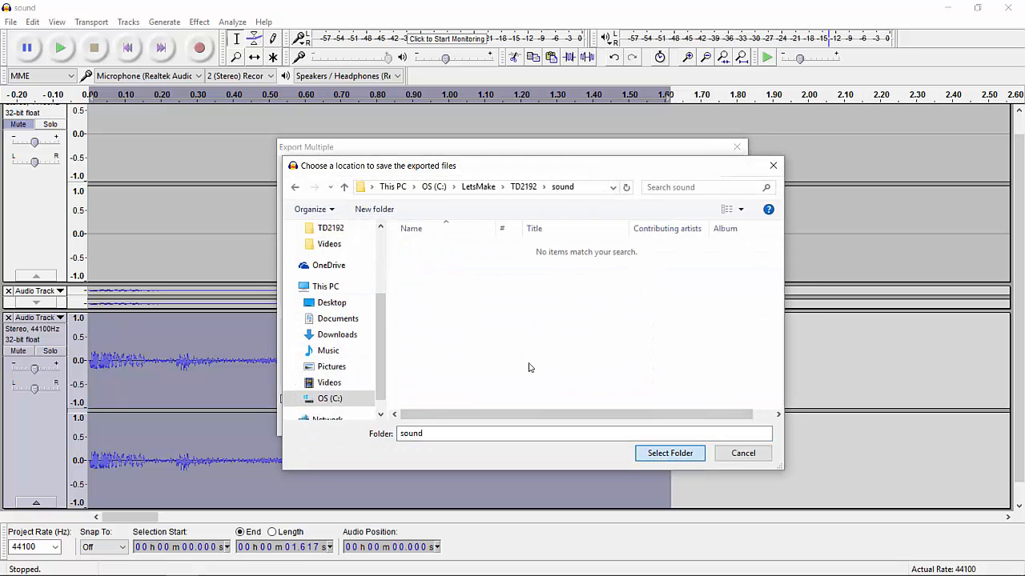
pyautogui.press('Return')
# - Export the tracks as separate MP3 files at a constant 96 kbps, accepting the default metadata
pyautogui.click(468, 209)
pyautogui.click(469, 210)
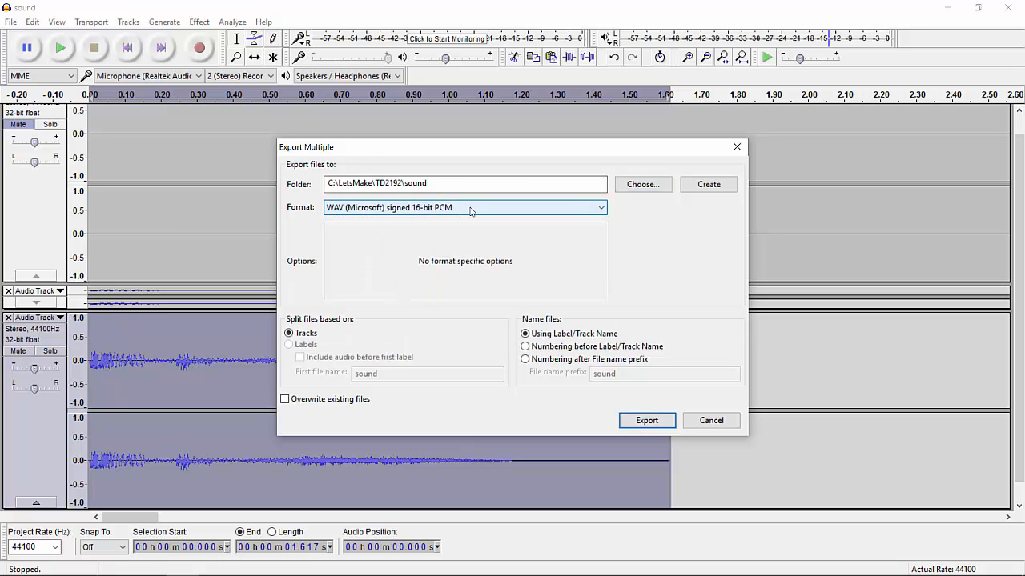
pyautogui.click(469, 211)
pyautogui.click(346, 261)
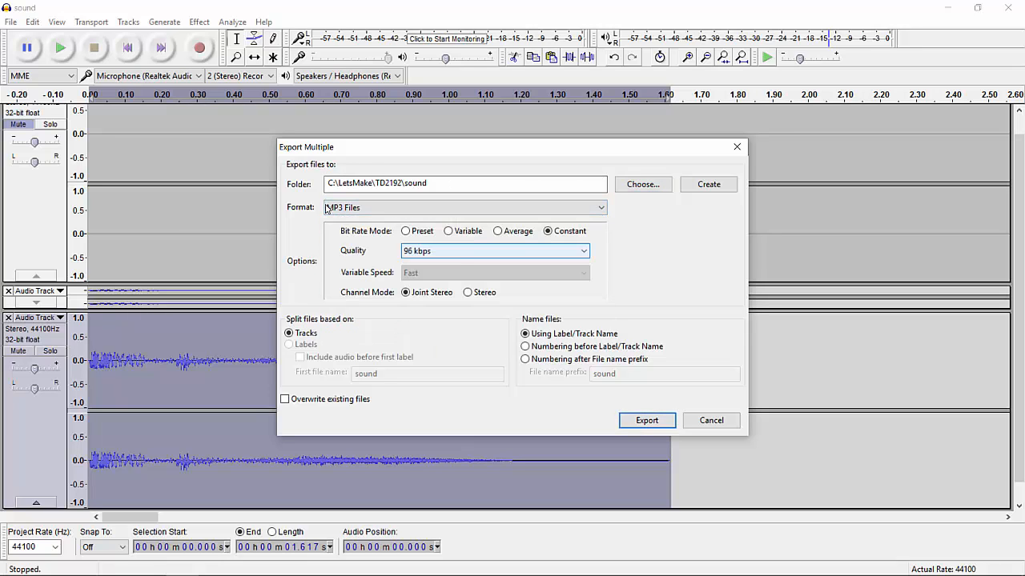
pyautogui.click(656, 422)
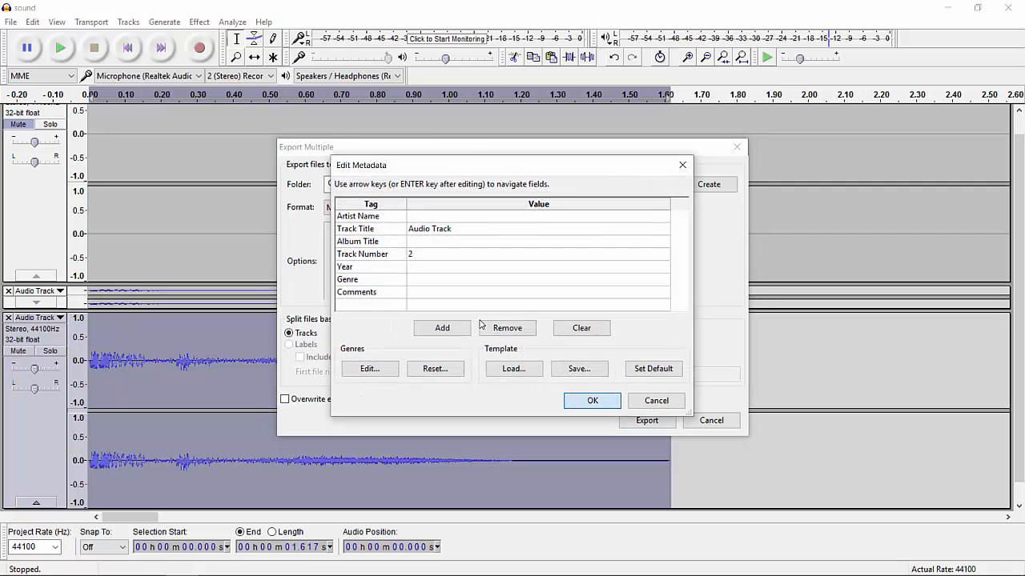
pyautogui.click(593, 401)
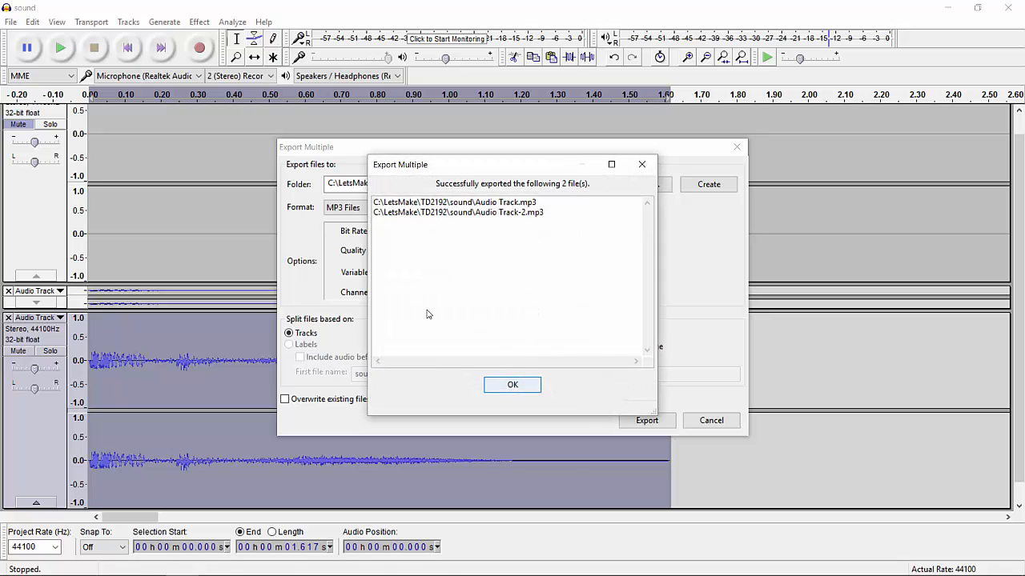
pyautogui.press('Return')
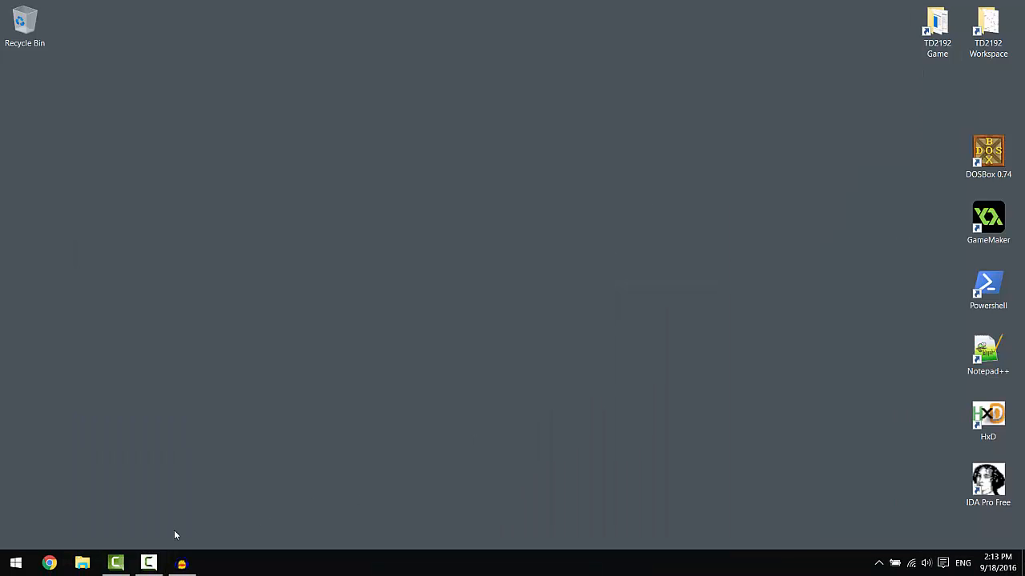
# - Open the sound folder of the TD2192 workspace in File Explorer and play Audio Track in Windows Media Player, closing the player when done
pyautogui.doubleClick(988, 32)
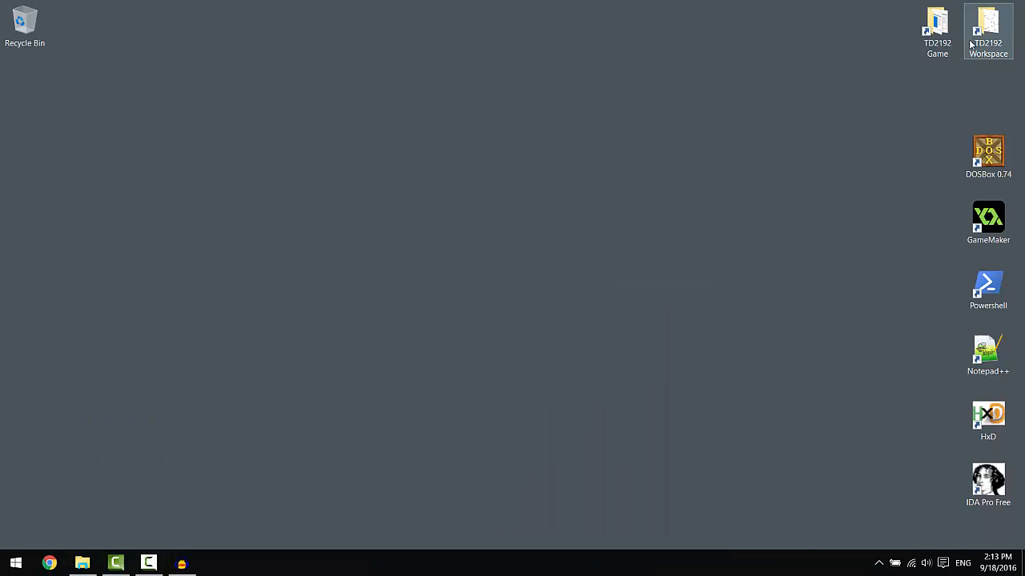
pyautogui.doubleClick(520, 336)
pyautogui.rightClick(521, 239)
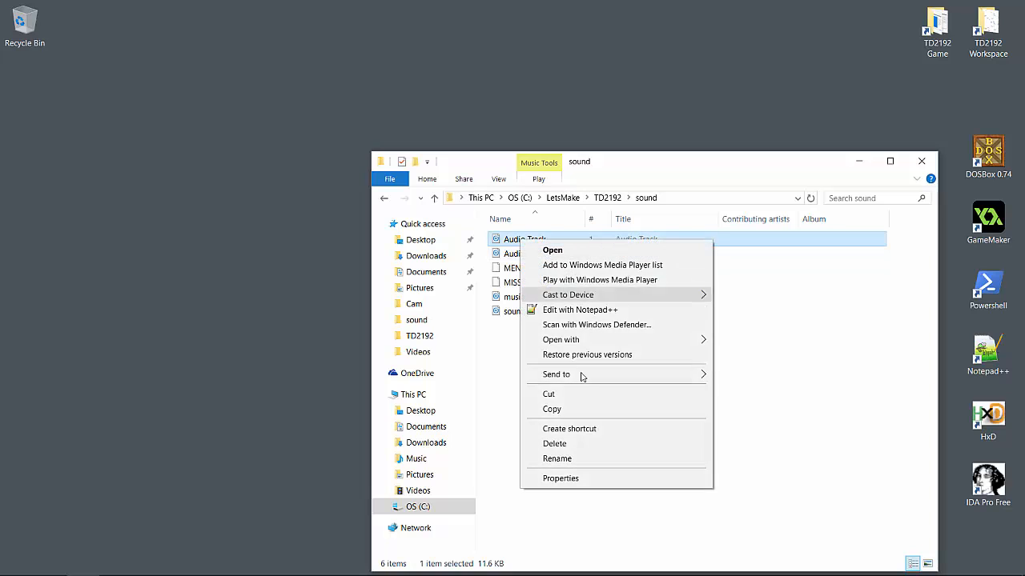
pyautogui.moveTo(640, 341)
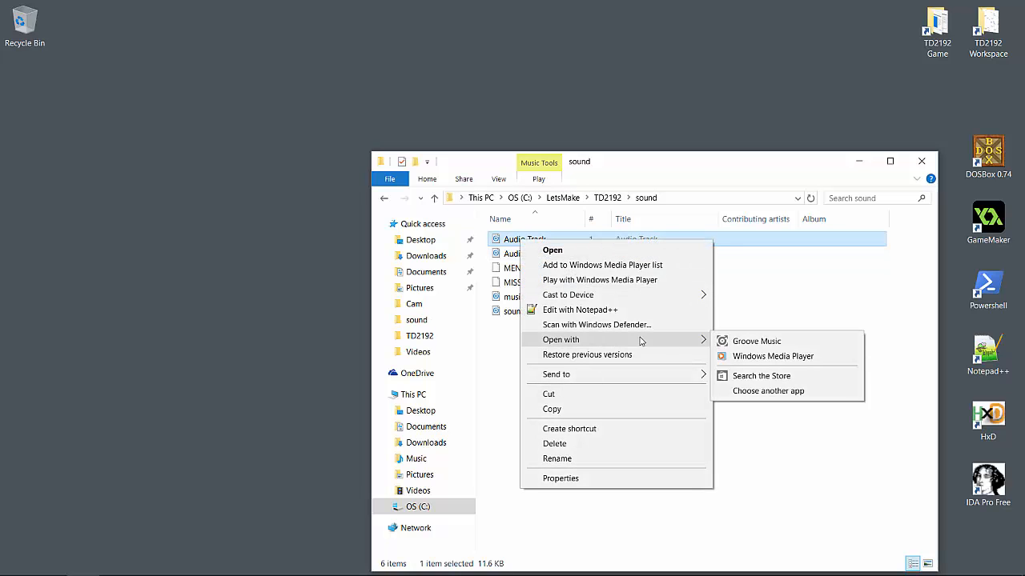
pyautogui.click(775, 355)
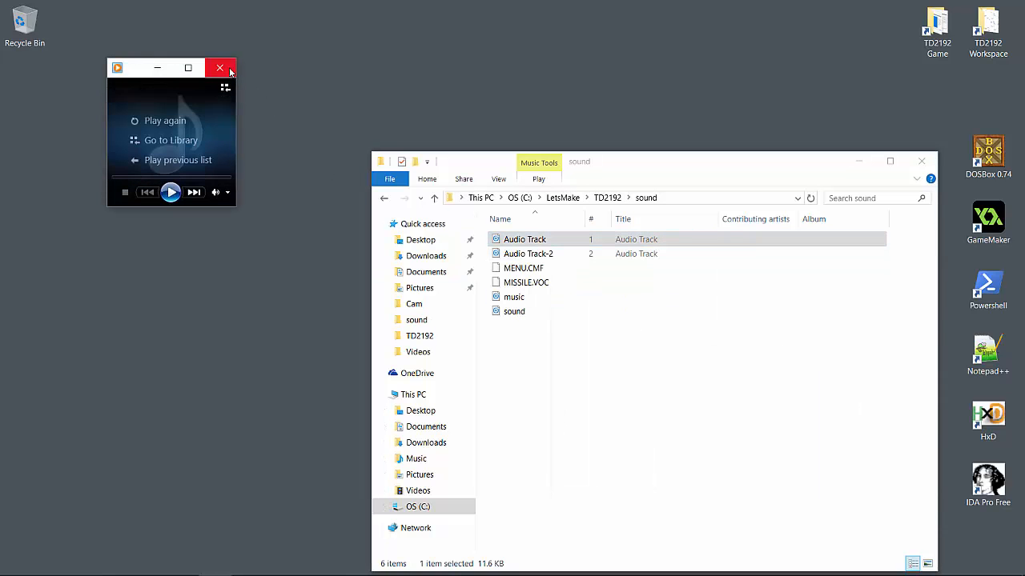
pyautogui.click(219, 67)
# - Play Audio Track-2 in Windows Media Player and close the player
pyautogui.rightClick(529, 254)
pyautogui.moveTo(641, 351)
pyautogui.click(781, 369)
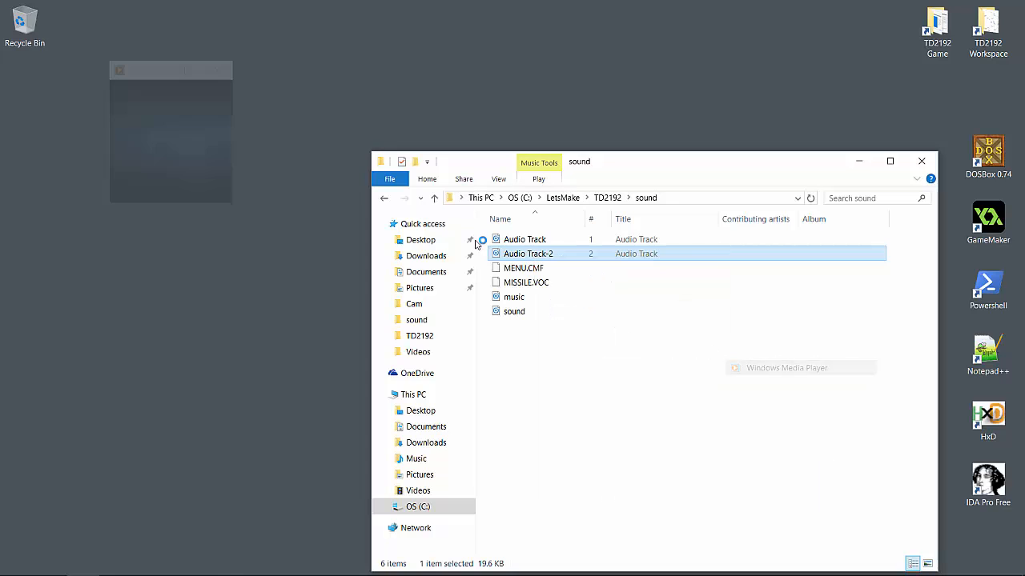
pyautogui.click(228, 69)
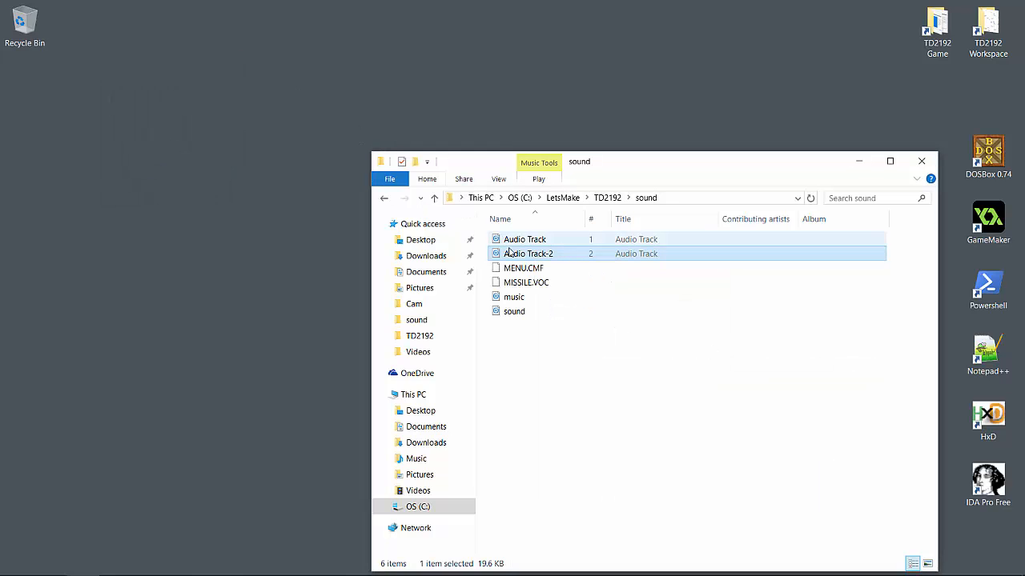
# - Rename the exported file Audio Track as snd_hornetfire
pyautogui.rightClick(521, 240)
pyautogui.click(544, 457)
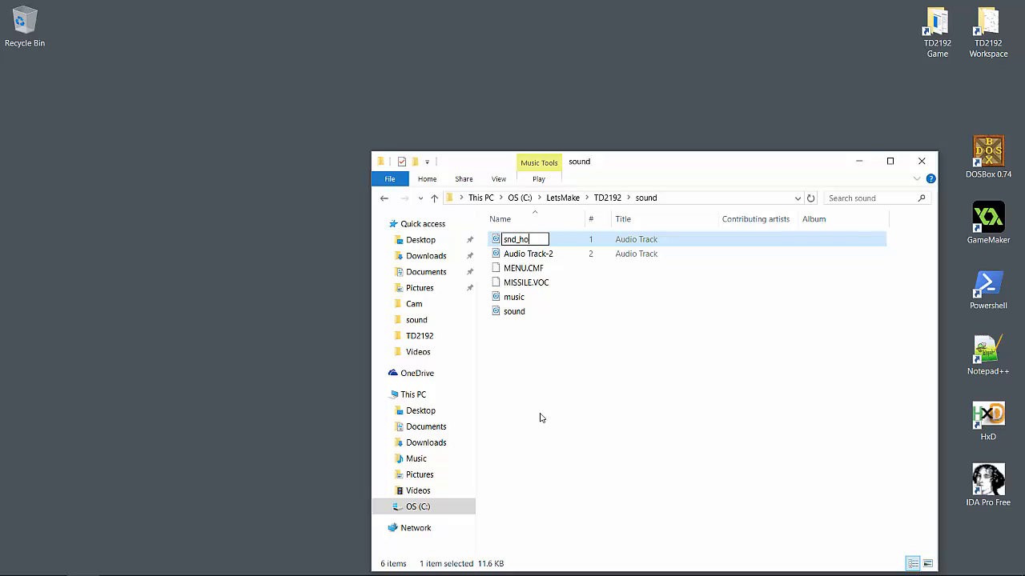
pyautogui.write('snd_hornetfire')
pyautogui.press('Return')
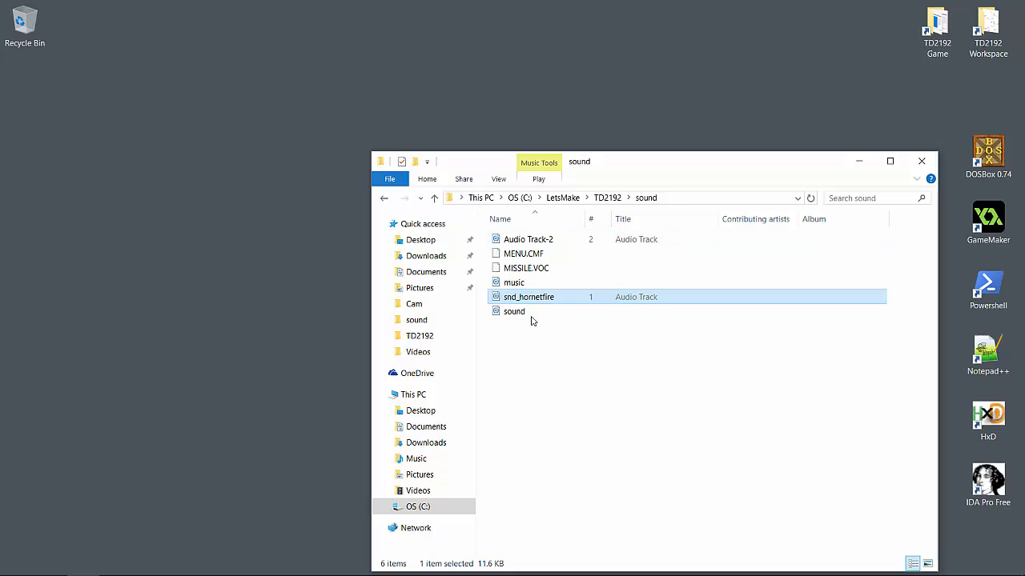
# - Rename the exported file Audio Track-2 as snd_missilefire and minimize the folder window
pyautogui.rightClick(520, 240)
pyautogui.click(570, 454)
pyautogui.write('snd_missilefire')
pyautogui.press('Return')
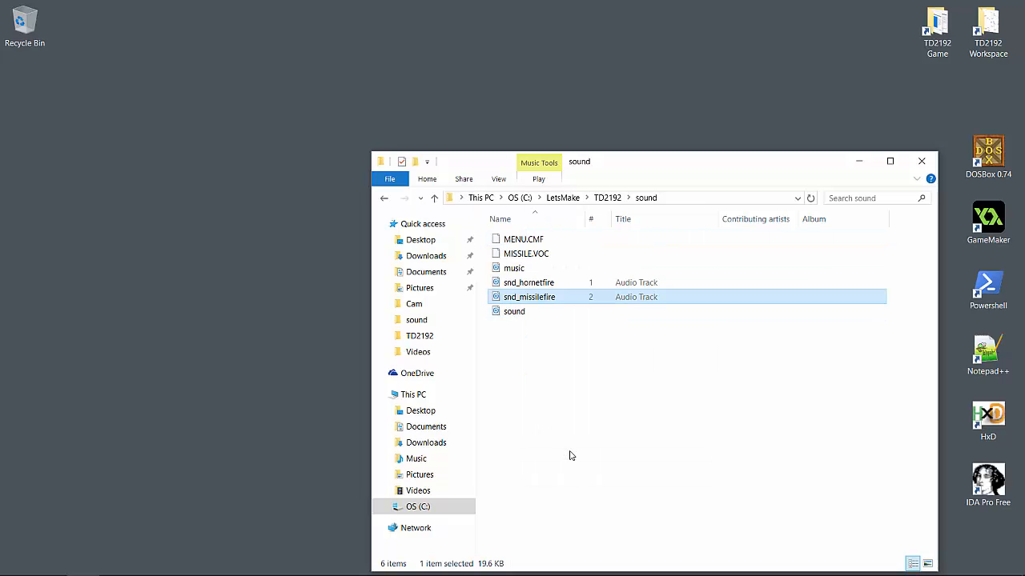
pyautogui.click(855, 160)
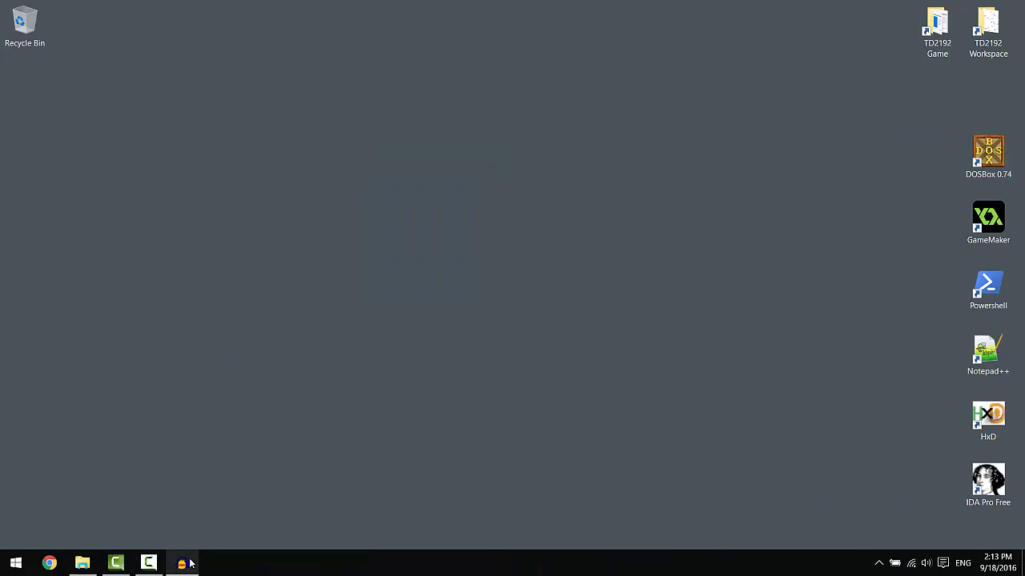
# - Switch to Audacity and close the sound project without saving changes
pyautogui.click(182, 564)
pyautogui.click(11, 22)
pyautogui.click(24, 85)
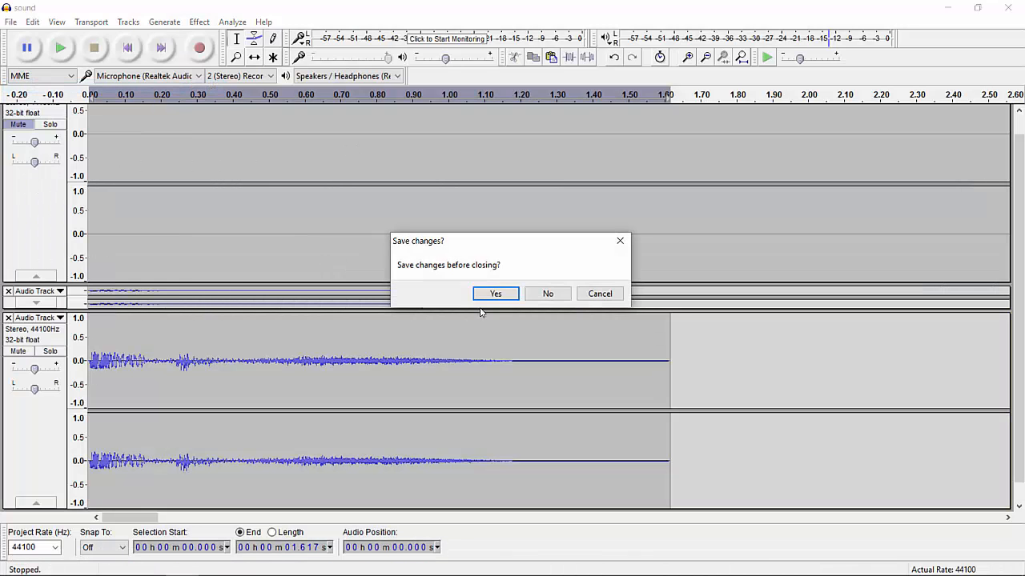
pyautogui.click(547, 294)
# - Open the music recording from the sound folder in Audacity
pyautogui.click(11, 22)
pyautogui.click(33, 51)
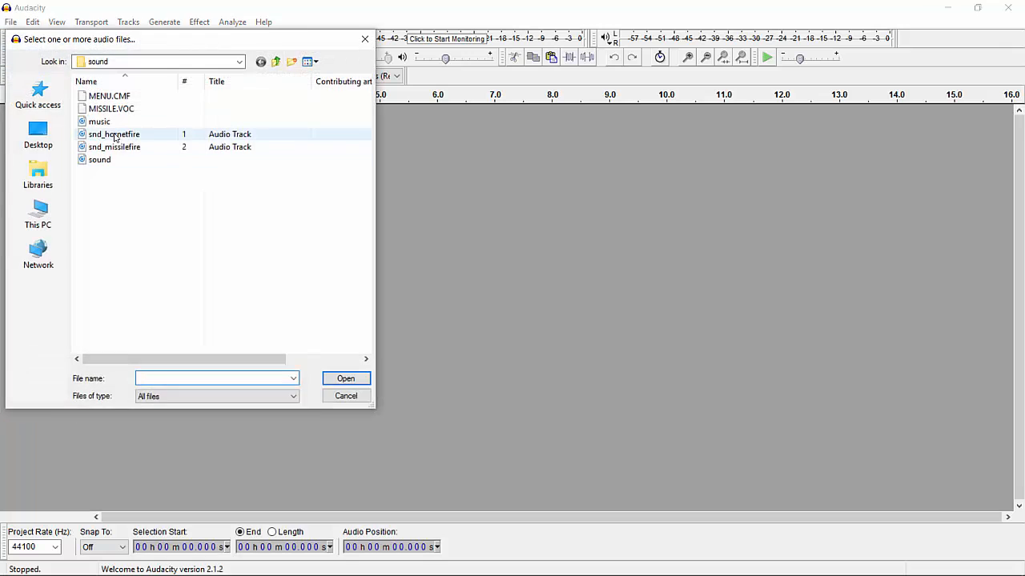
pyautogui.doubleClick(114, 135)
pyautogui.click(579, 392)
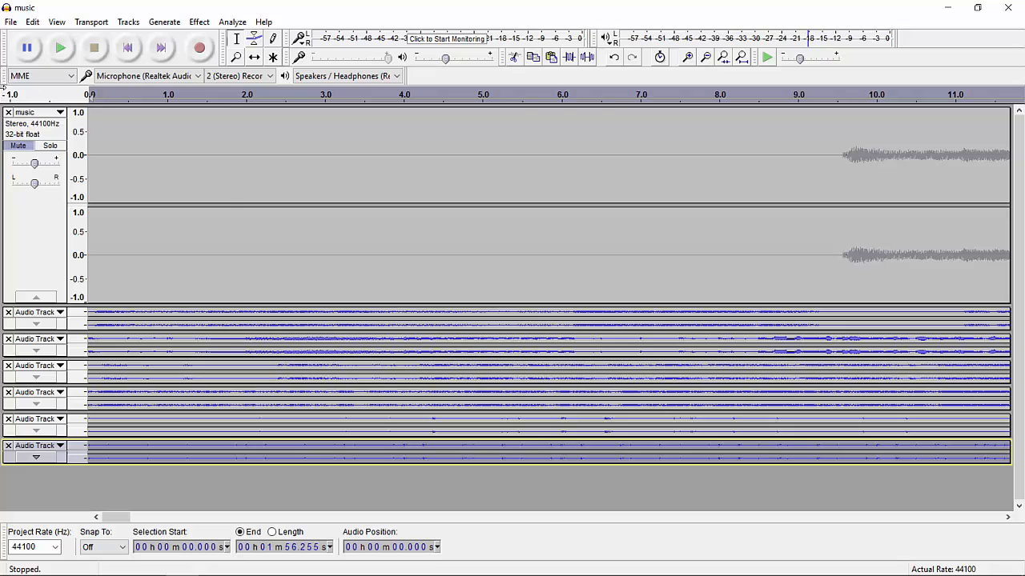
# - Export the music project's tracks as separate MP3 files to C:\LetsMake\TD2192\sound, named by track and with the offered metadata accepted
pyautogui.click(10, 22)
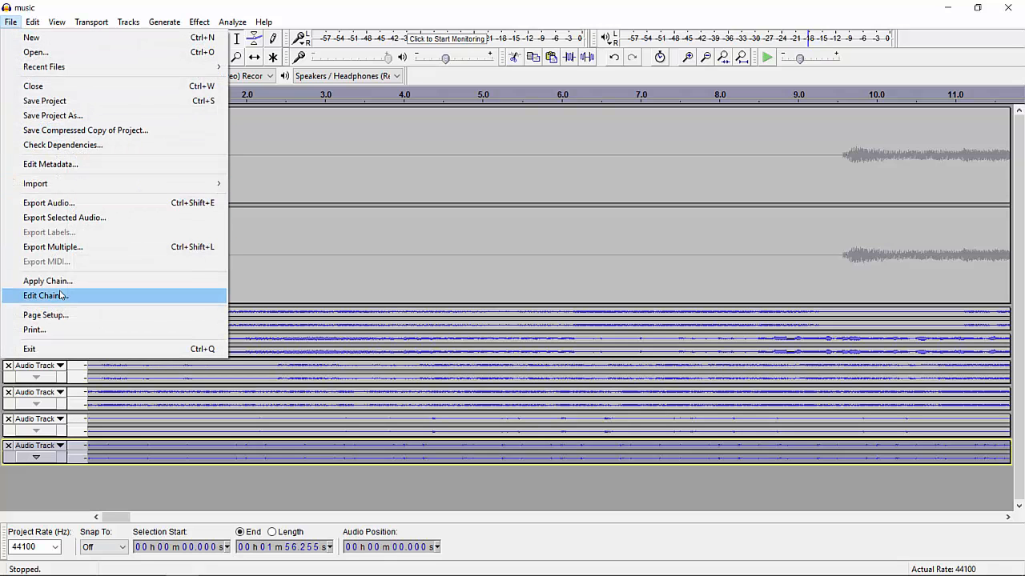
pyautogui.click(53, 246)
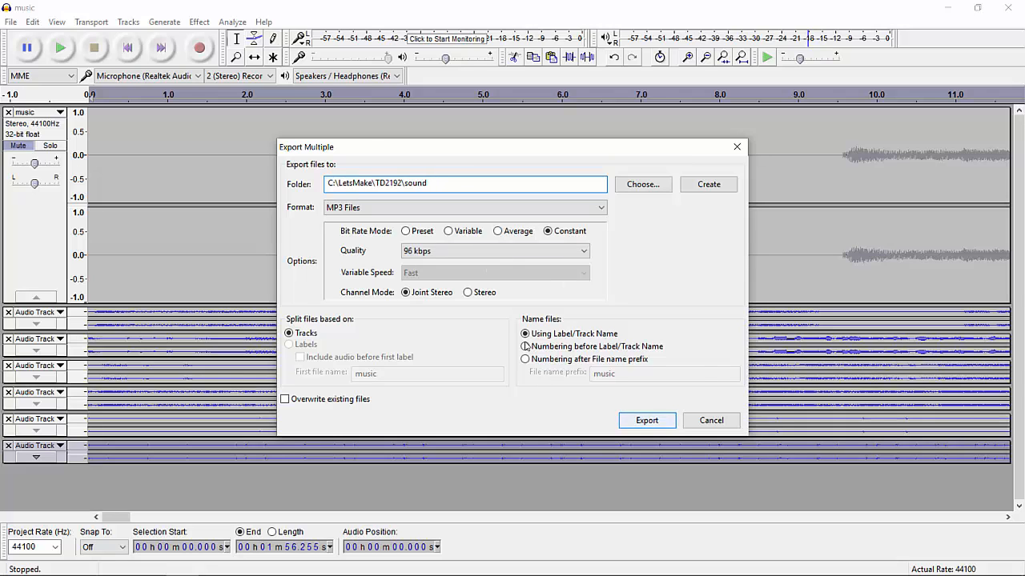
pyautogui.click(629, 417)
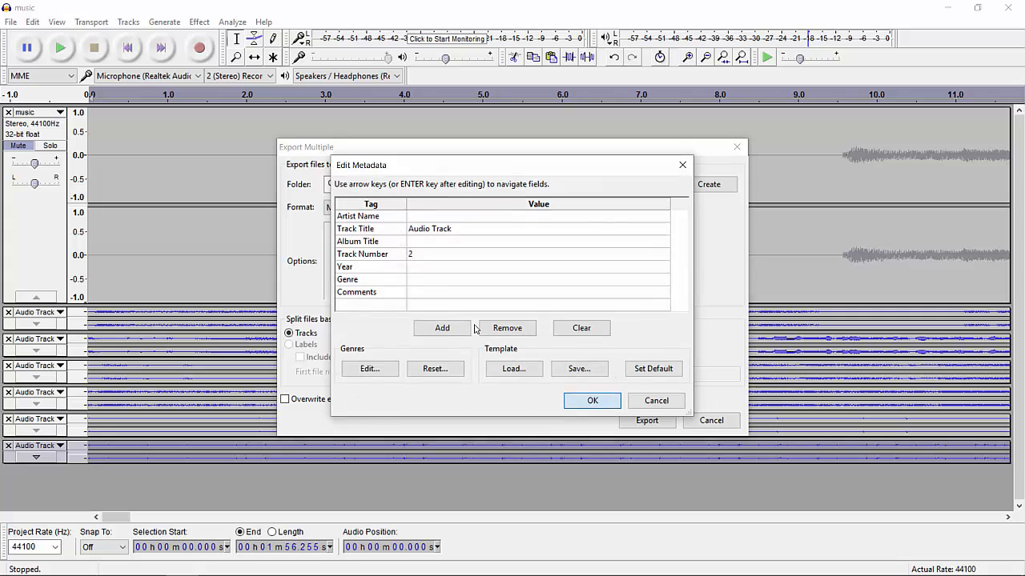
pyautogui.press('Return')
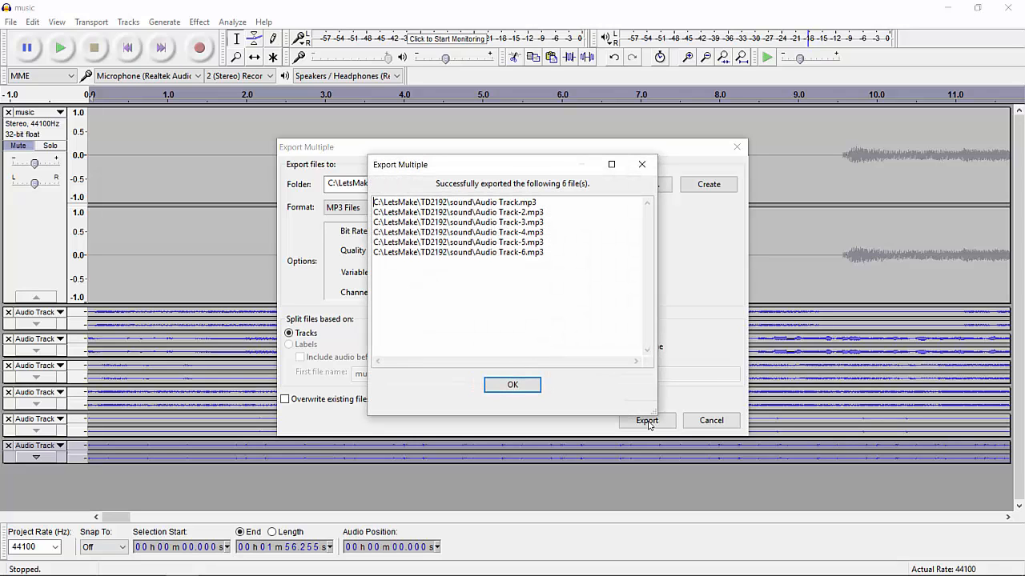
pyautogui.click(530, 381)
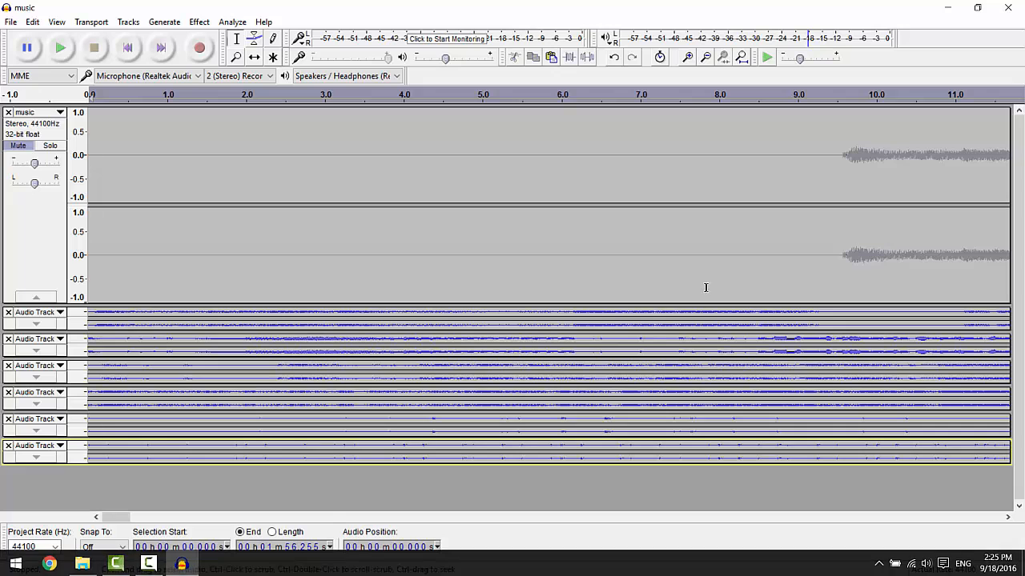
# - Minimize Audacity, open the TD2192 workspace's sound folder in File Explorer, and play Audio Track in Windows Media Player, closing the player when done
pyautogui.click(948, 8)
pyautogui.doubleClick(988, 32)
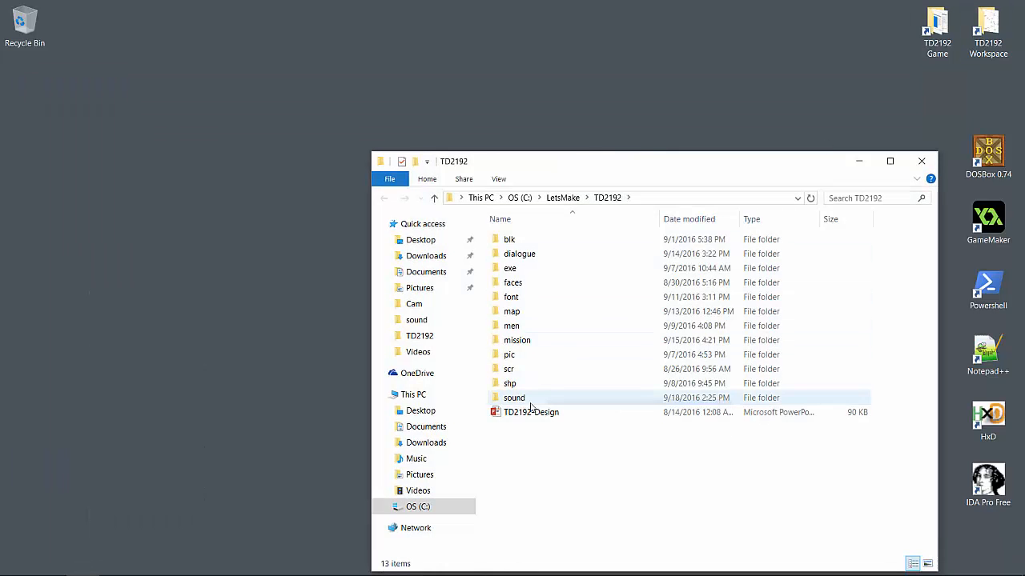
pyautogui.doubleClick(512, 456)
pyautogui.rightClick(529, 238)
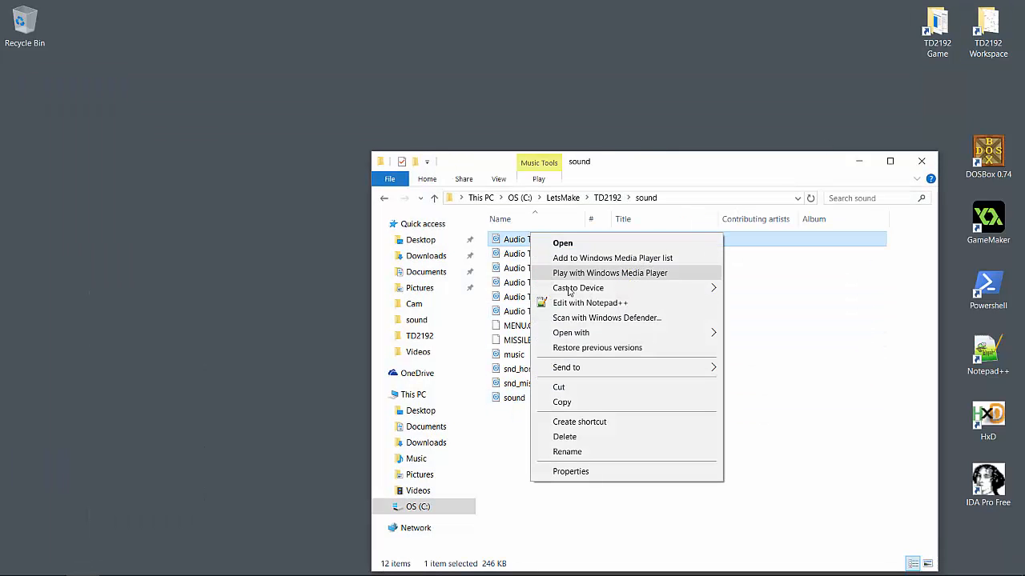
pyautogui.moveTo(600, 335)
pyautogui.click(772, 349)
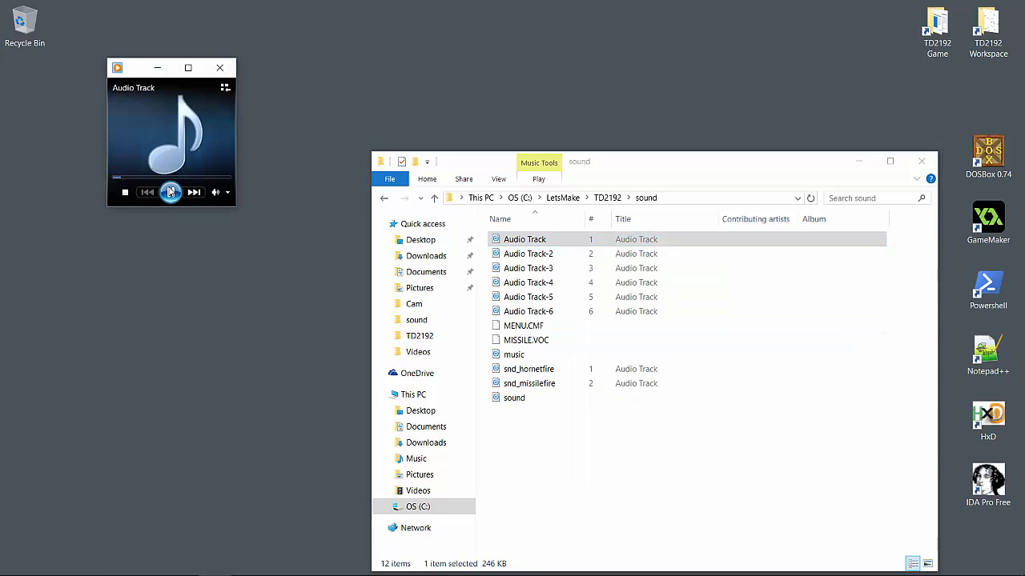
pyautogui.click(220, 68)
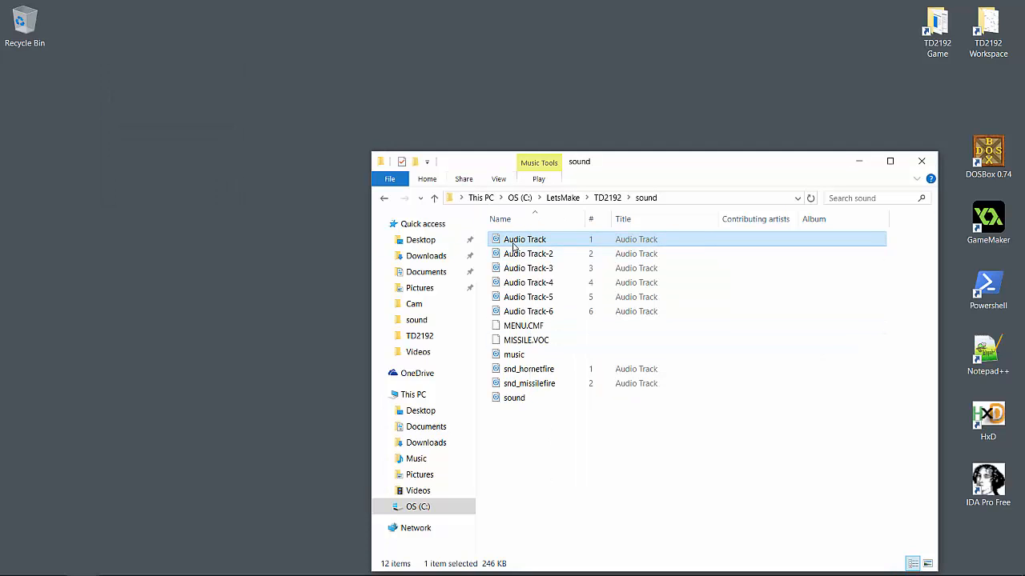
# - Rename the exported file Audio Track as mus_intro
pyautogui.rightClick(513, 240)
pyautogui.click(542, 405)
pyautogui.write('mus_intro')
pyautogui.press('Return')
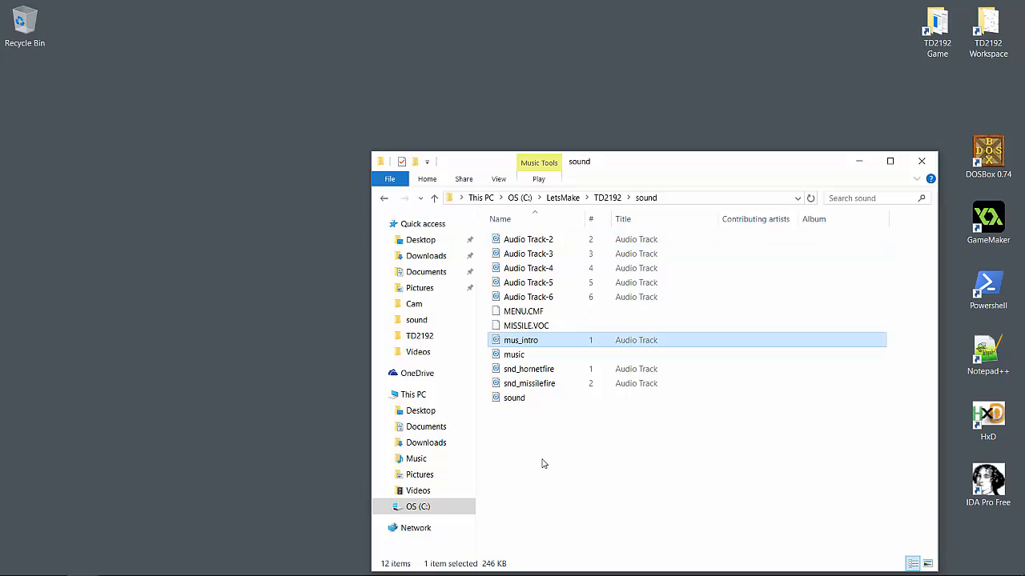
# - Play the new Audio Track-2 music file in Windows Media Player and close the player
pyautogui.rightClick(508, 241)
pyautogui.moveTo(597, 351)
pyautogui.click(759, 357)
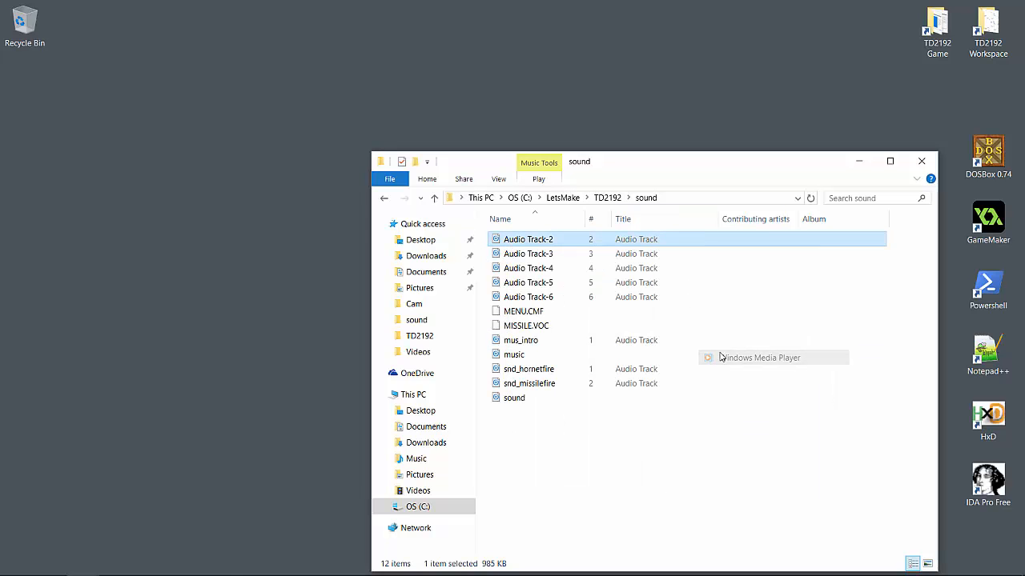
pyautogui.click(220, 68)
# - Rename the exported file Audio Track-2 as mus_credits
pyautogui.rightClick(522, 240)
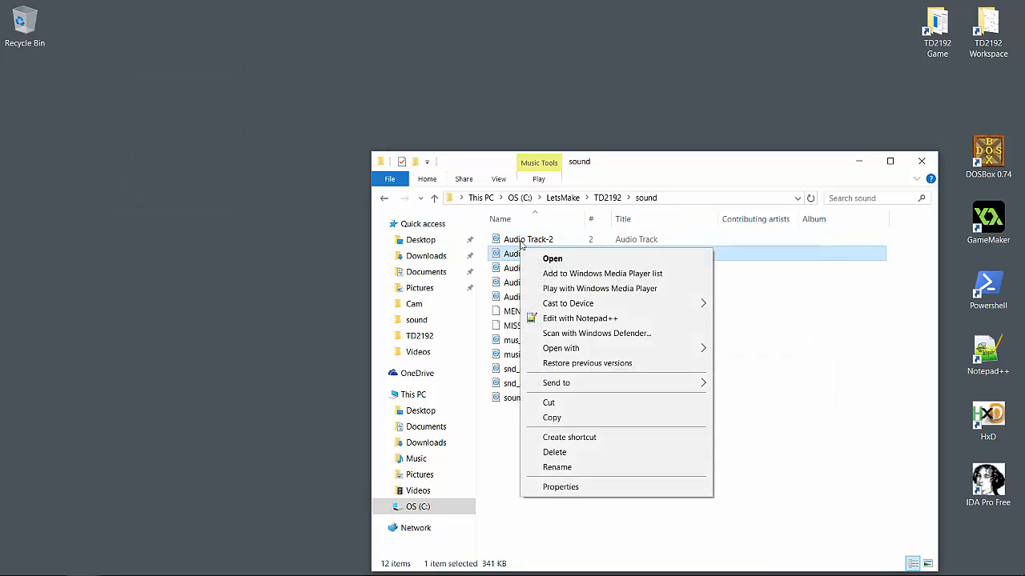
pyautogui.click(613, 458)
pyautogui.write('mus_credits')
pyautogui.press('Return')
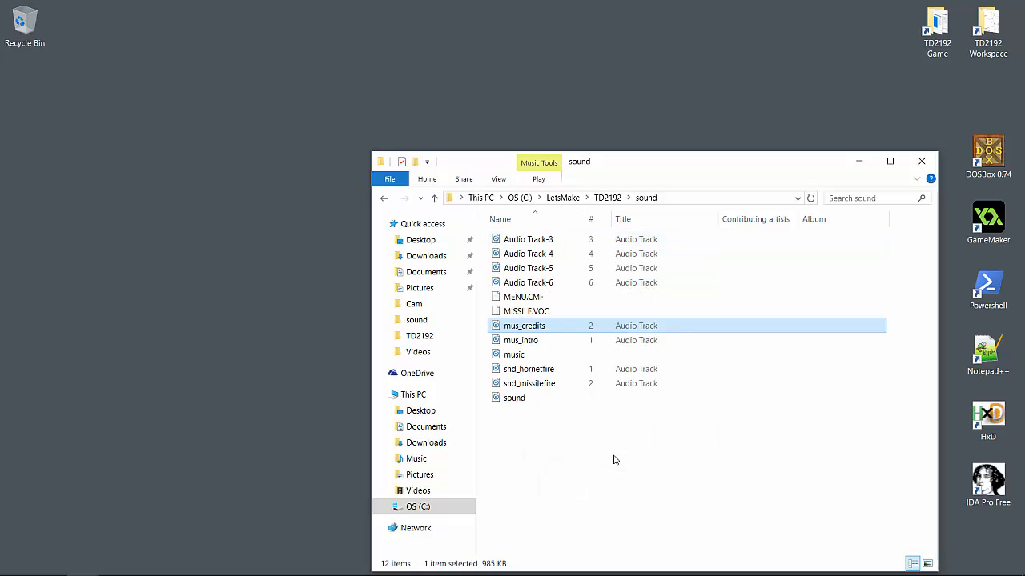
# - Play Audio Track-3 in Windows Media Player and close the player
pyautogui.rightClick(521, 240)
pyautogui.moveTo(610, 350)
pyautogui.click(780, 360)
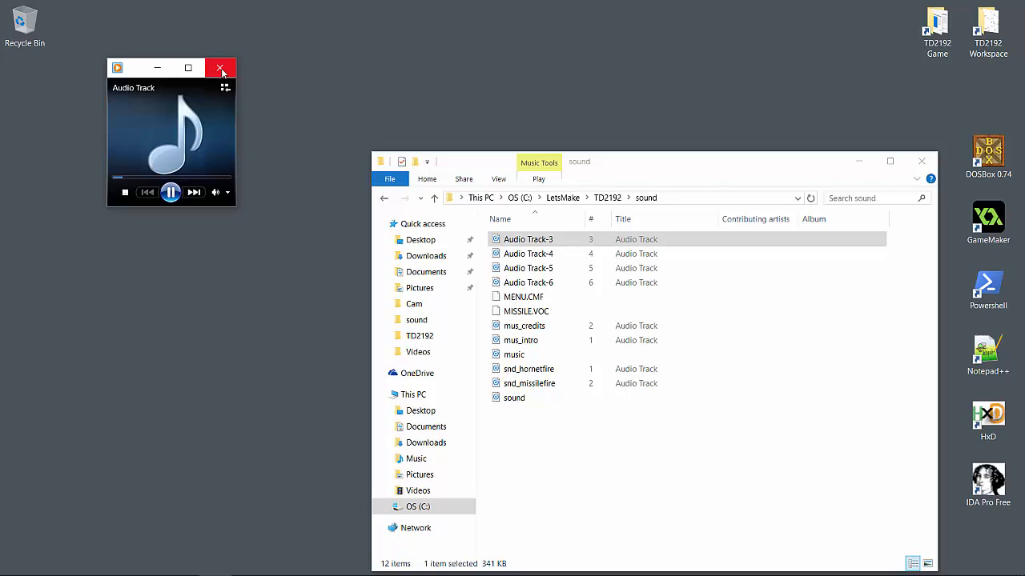
pyautogui.click(220, 68)
# - Rename the exported file Audio Track-3 as mus_intro2
pyautogui.rightClick(527, 240)
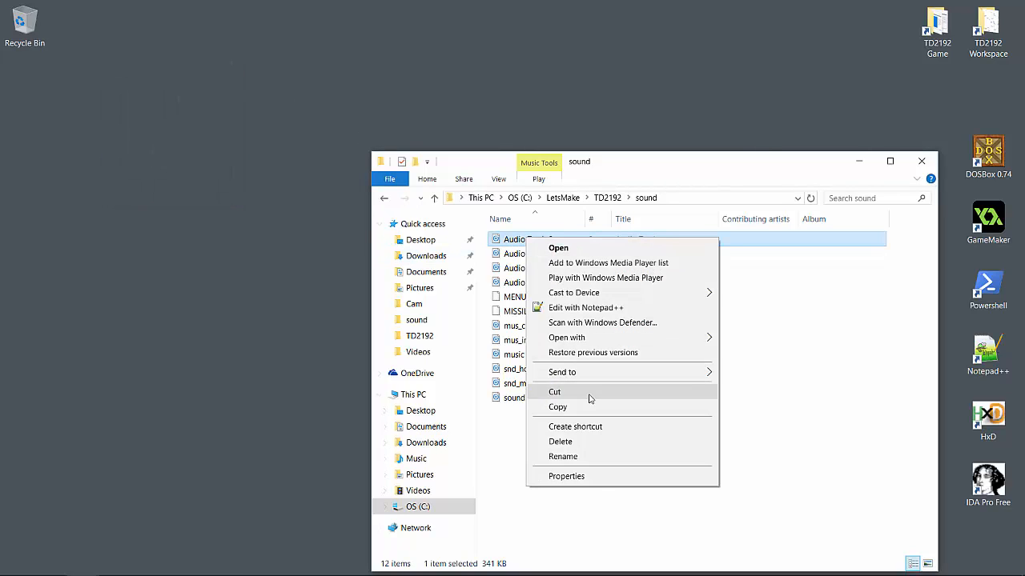
pyautogui.click(602, 460)
pyautogui.write('mus_int')
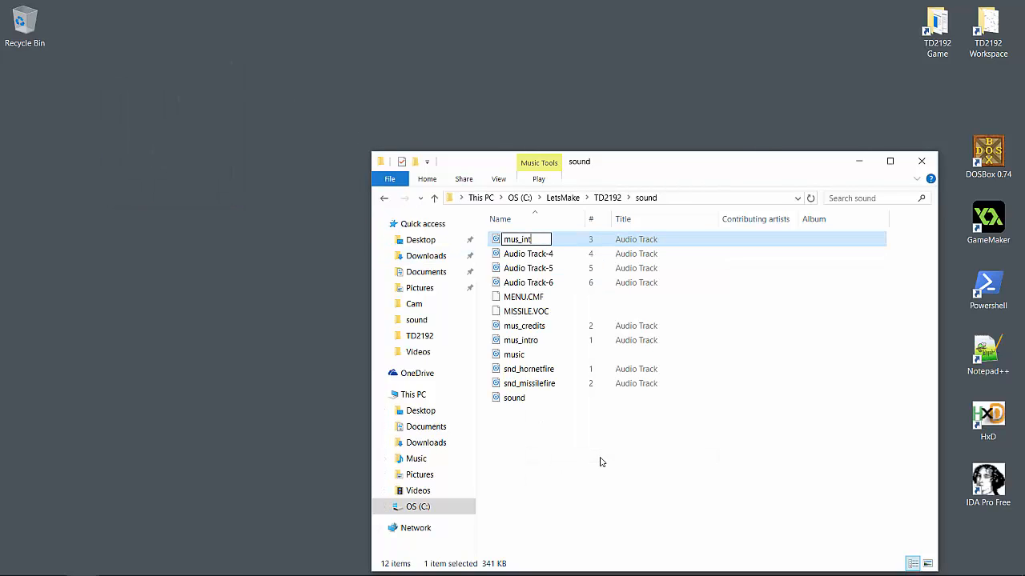
pyautogui.write('ro2')
pyautogui.press('Return')
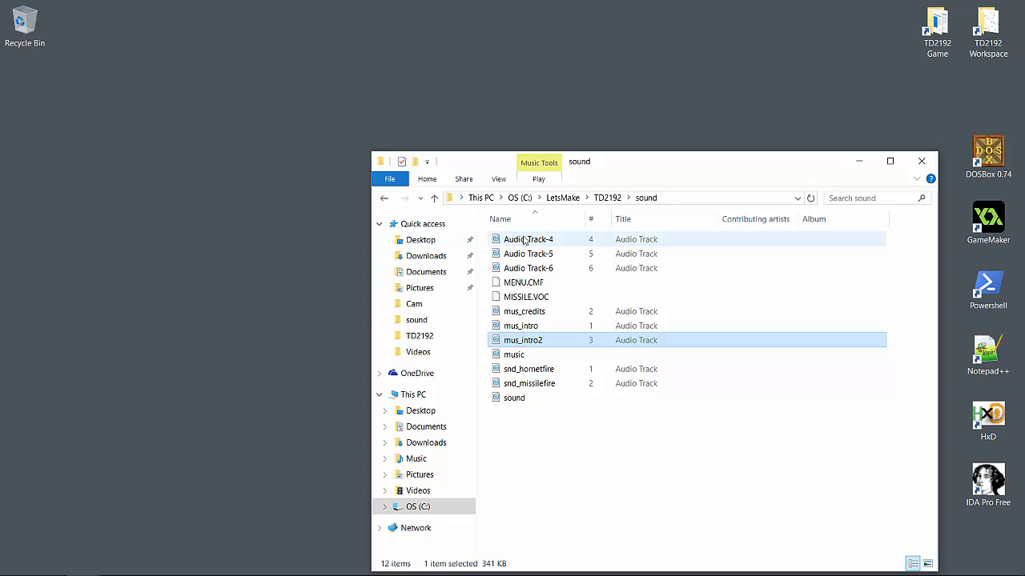
# - Play Audio Track-4 in Windows Media Player and close the player
pyautogui.rightClick(525, 239)
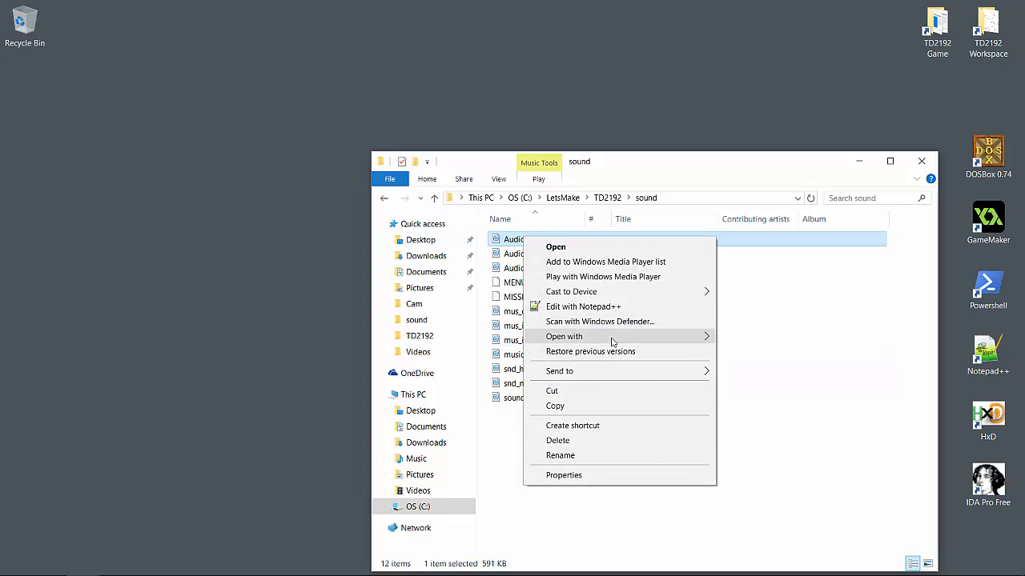
pyautogui.moveTo(613, 336)
pyautogui.click(776, 357)
pyautogui.click(219, 68)
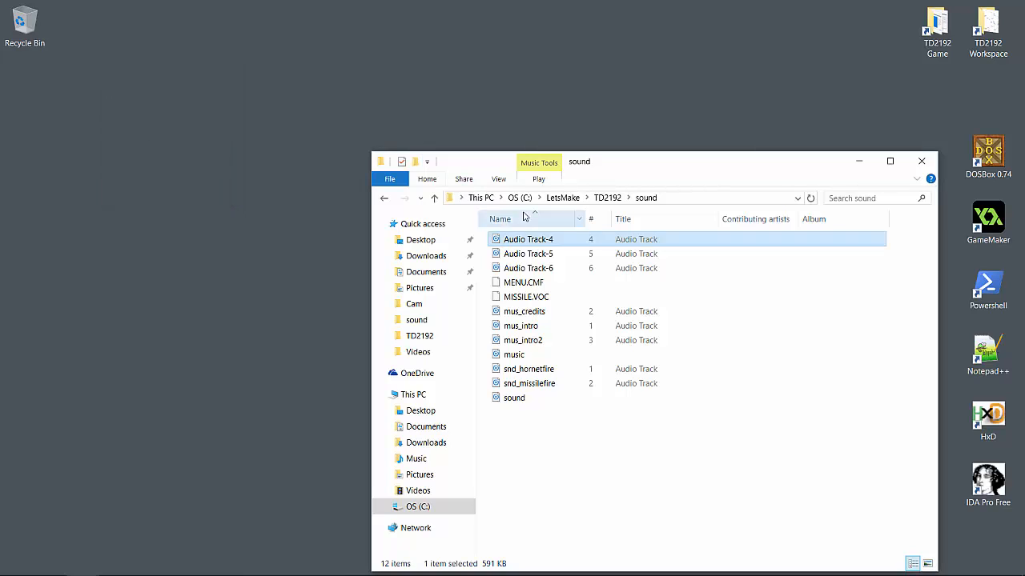
# - Rename the exported file Audio Track-4 as mus_mainmenu
pyautogui.rightClick(554, 240)
pyautogui.click(593, 454)
pyautogui.write('mus_me')
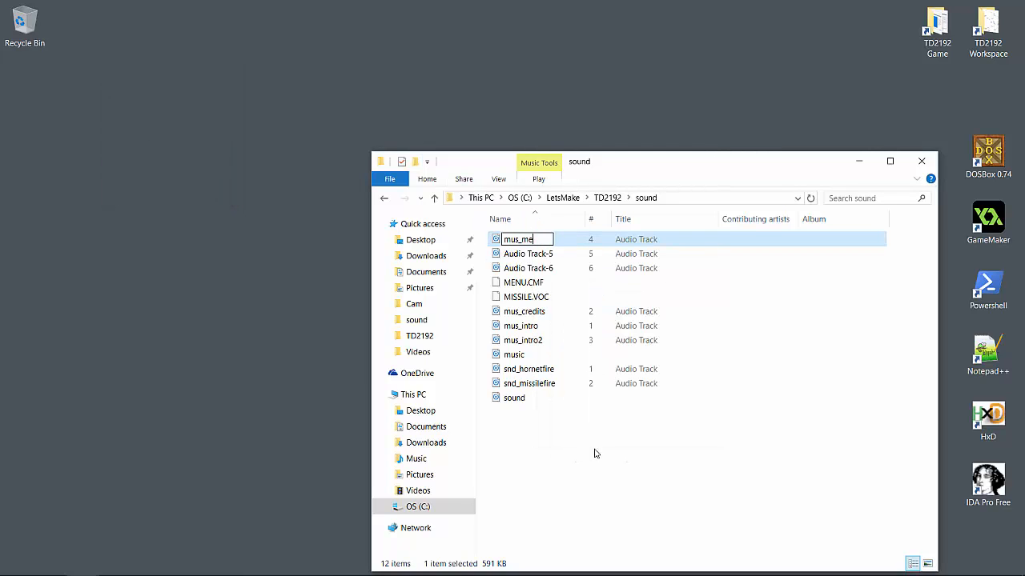
pyautogui.write('mainmenu')
pyautogui.press('Return')
# - Rename the exported file Audio Track-5 as mus_briefing
pyautogui.rightClick(544, 239)
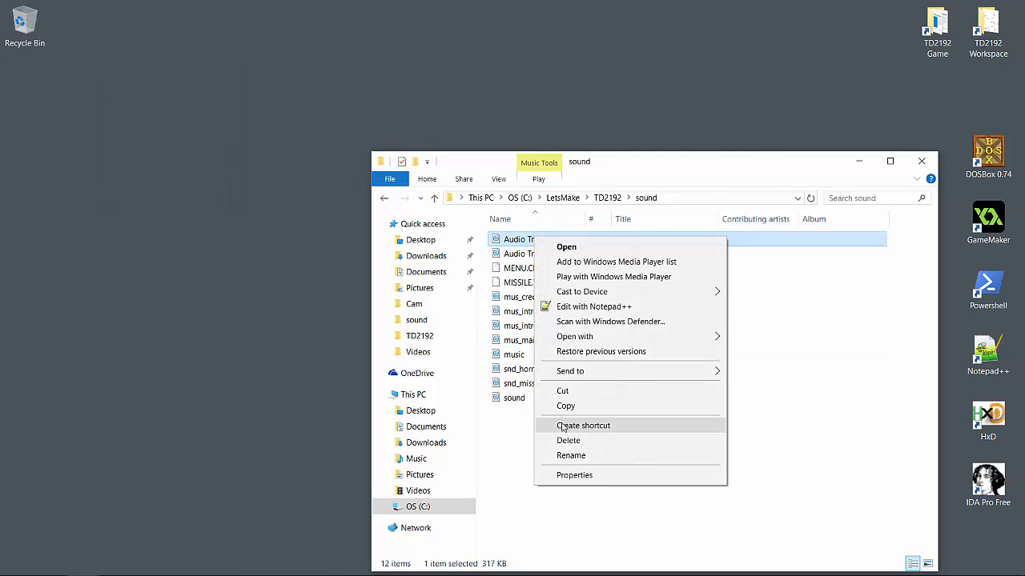
pyautogui.click(564, 454)
pyautogui.write('mus_briefing')
pyautogui.press('Return')
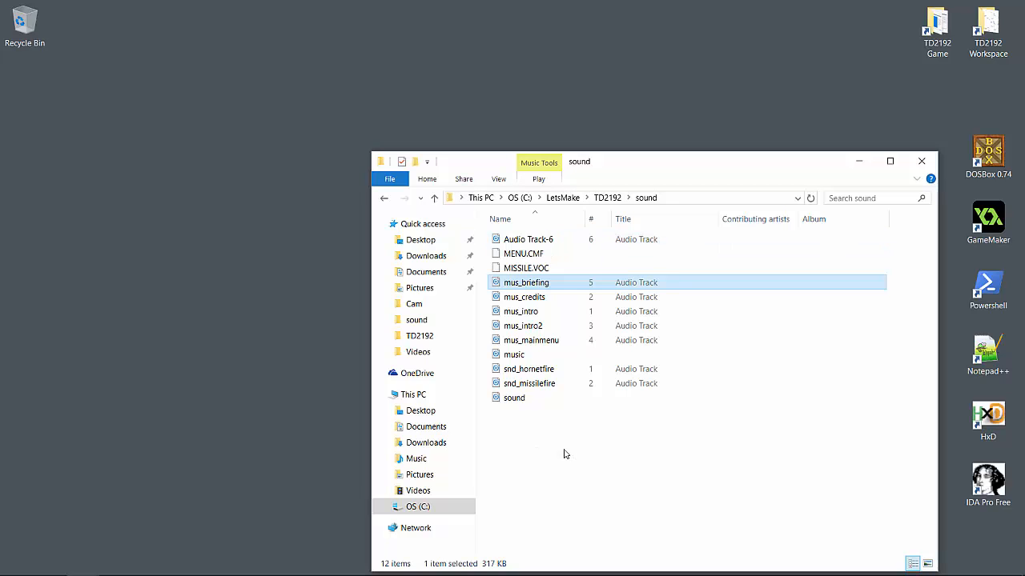
# - Rename the exported file Audio Track-6 as mus_gameplay
pyautogui.rightClick(513, 238)
pyautogui.click(586, 459)
pyautogui.write('m')
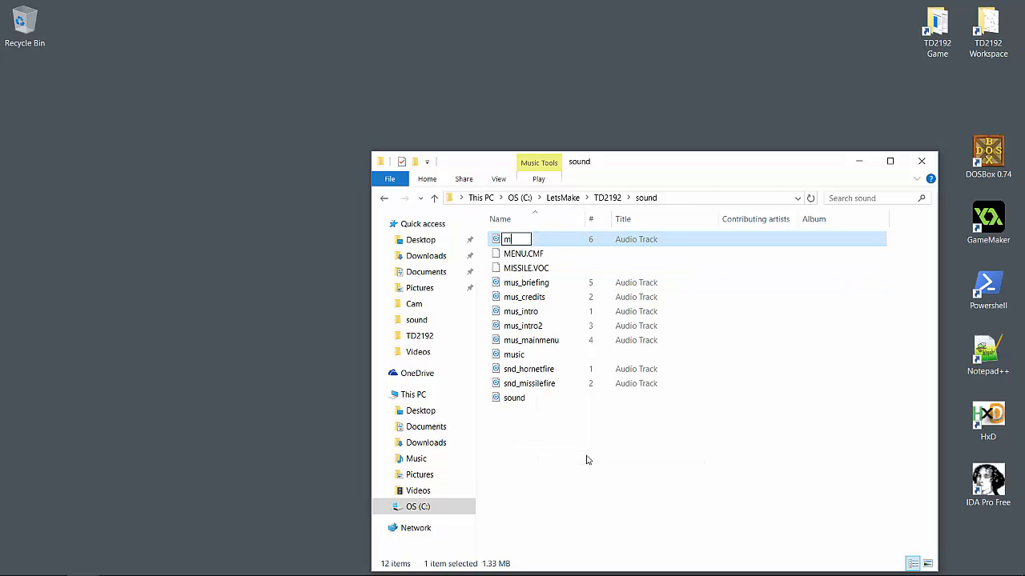
pyautogui.write('us_gameplay')
pyautogui.press('Return')
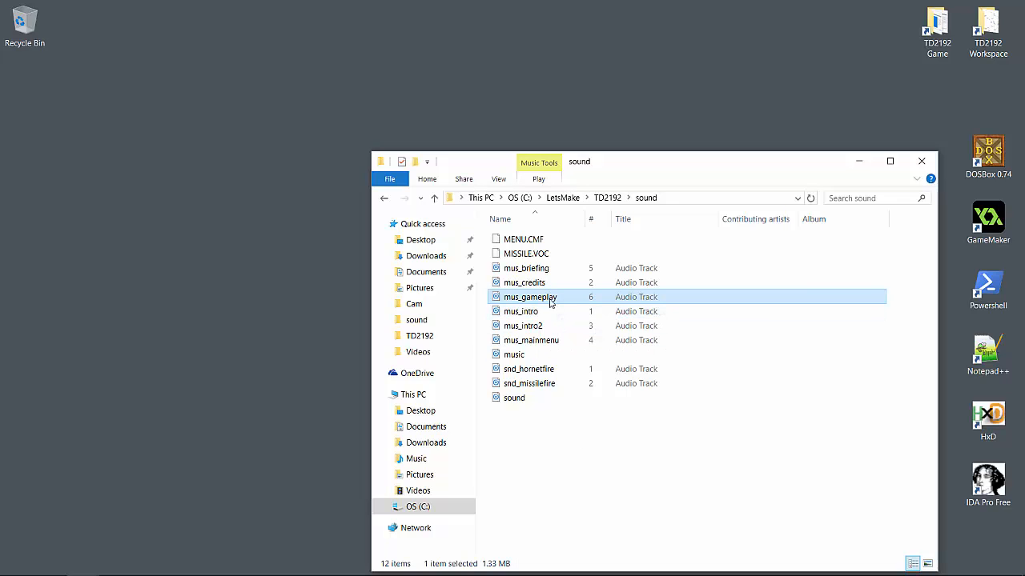
# - Play the mus_gameplay file in Windows Media Player
pyautogui.rightClick(550, 302)
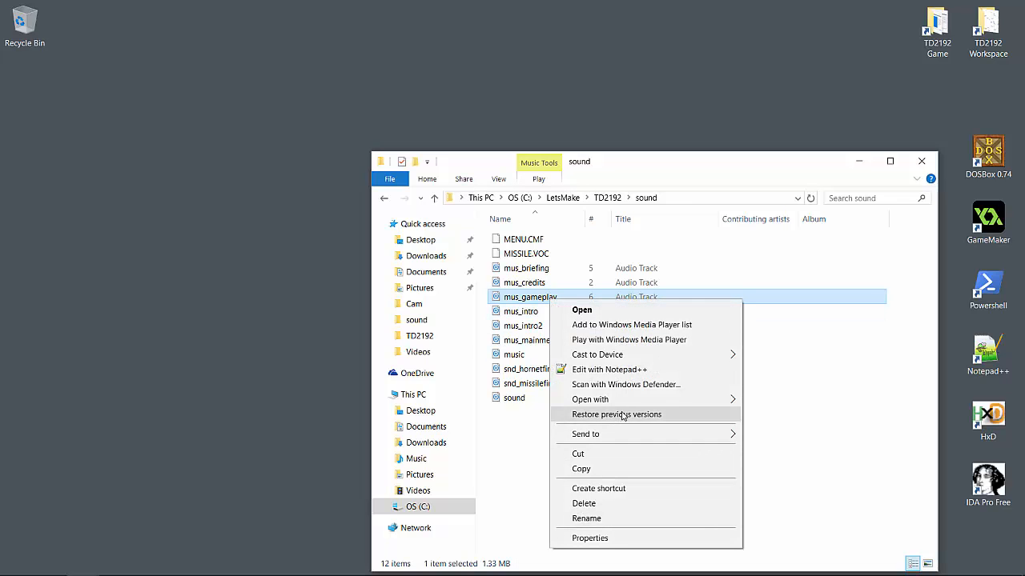
pyautogui.moveTo(628, 405)
pyautogui.click(780, 415)
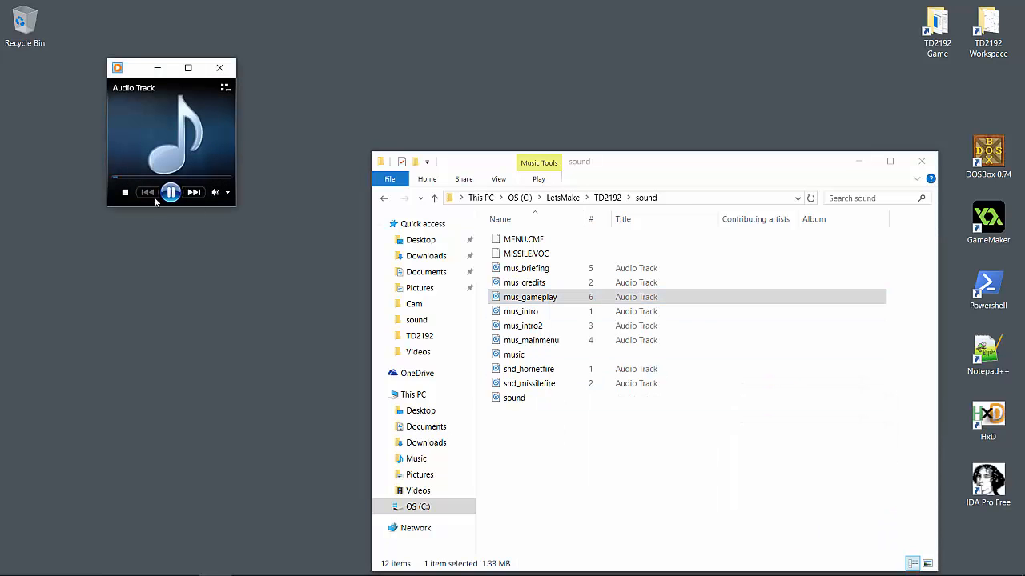